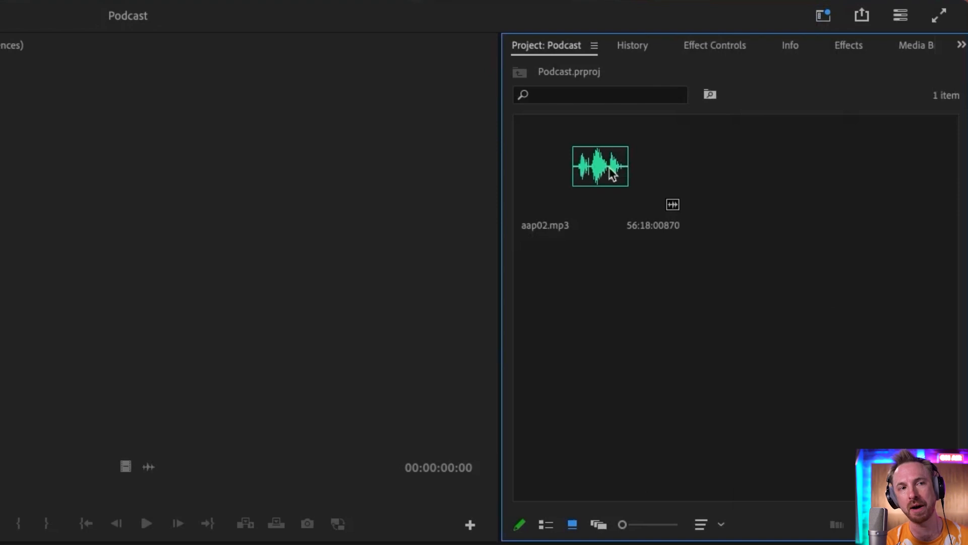
Open aap02.mp3 in the source monitor and transcribe it in English with speakers separated, checking the transcription's progress
double_click(608, 170)
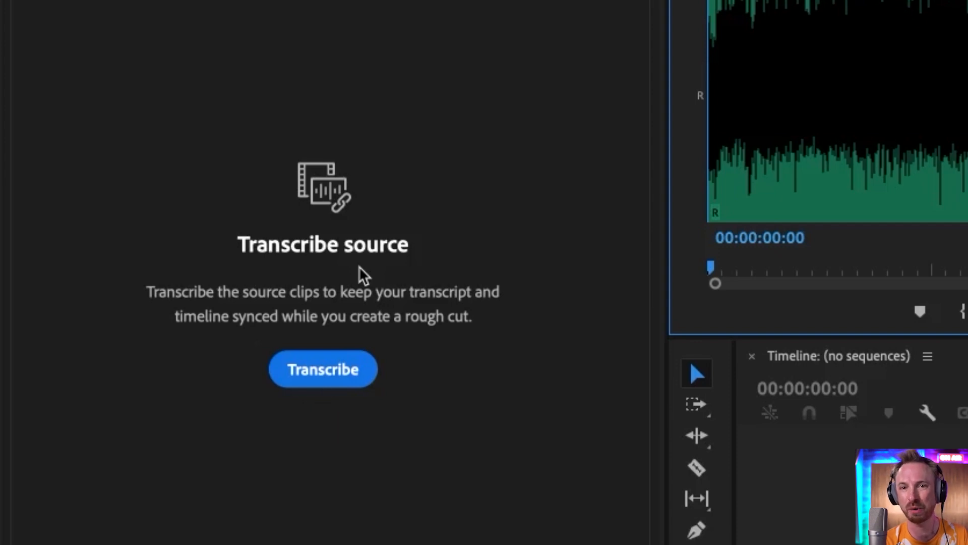
click(358, 372)
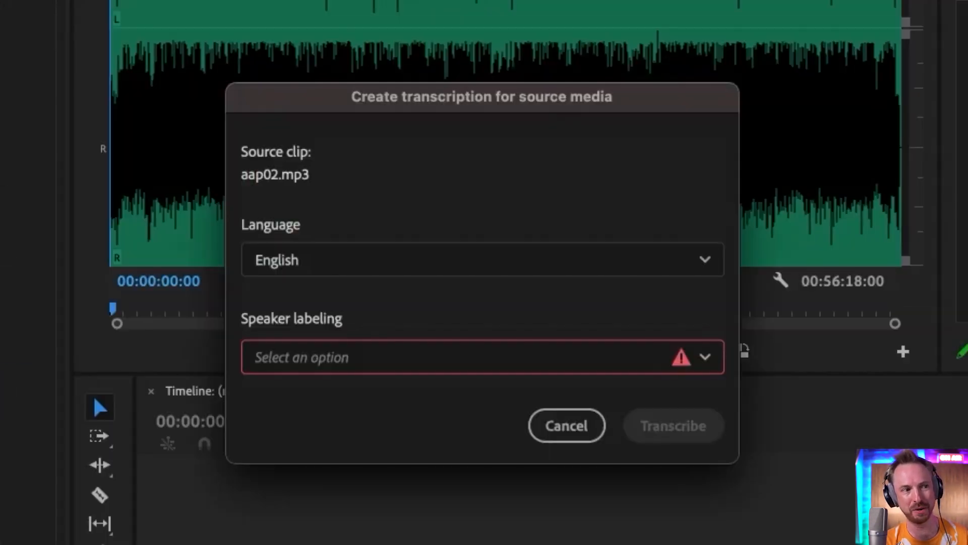
click(318, 356)
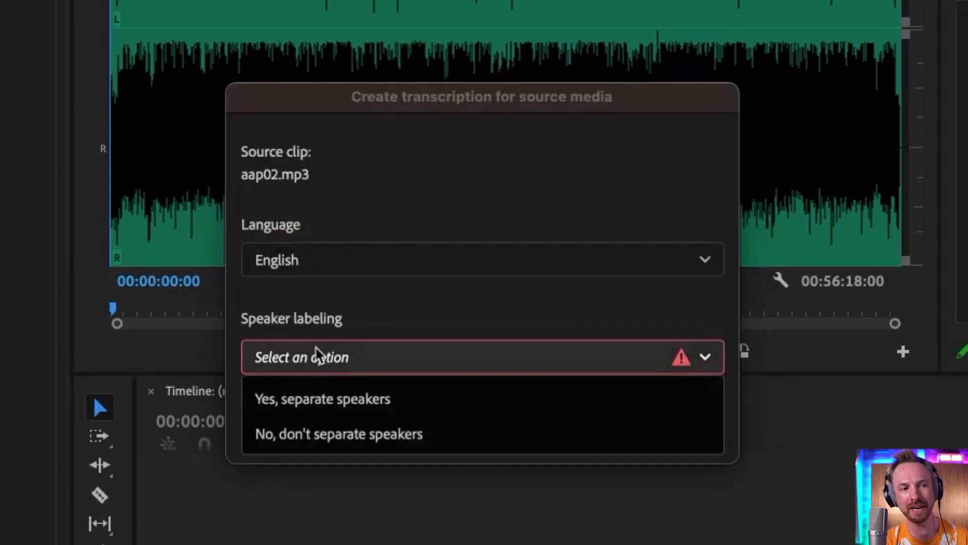
click(337, 400)
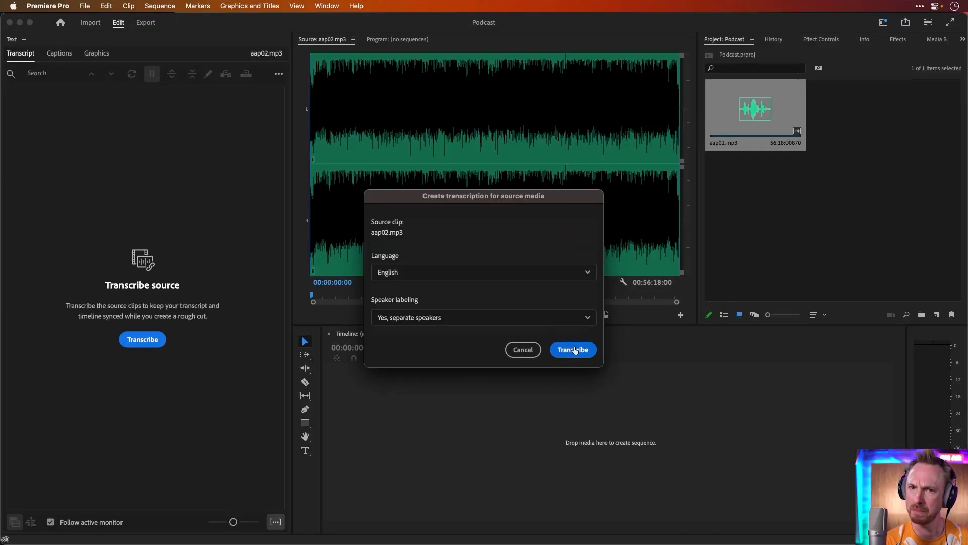
click(575, 350)
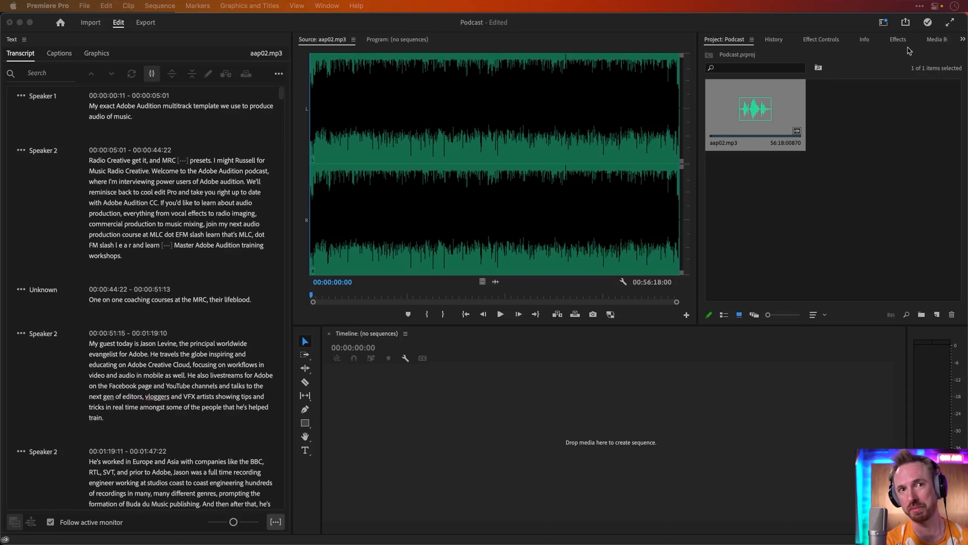
click(929, 25)
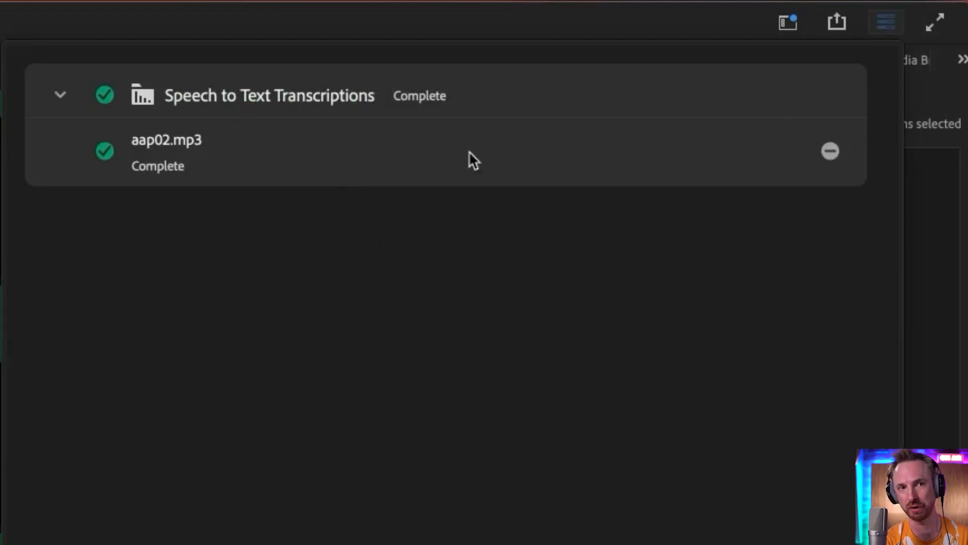
click(886, 28)
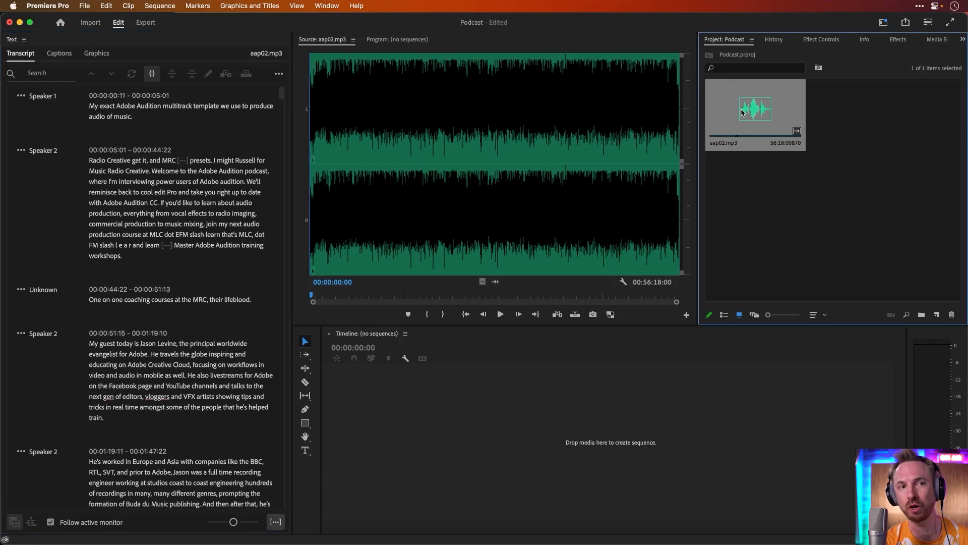
Create a sequence from aap02.mp3 on the timeline and enlarge the height of audio track A1
drag(742, 112, 550, 420)
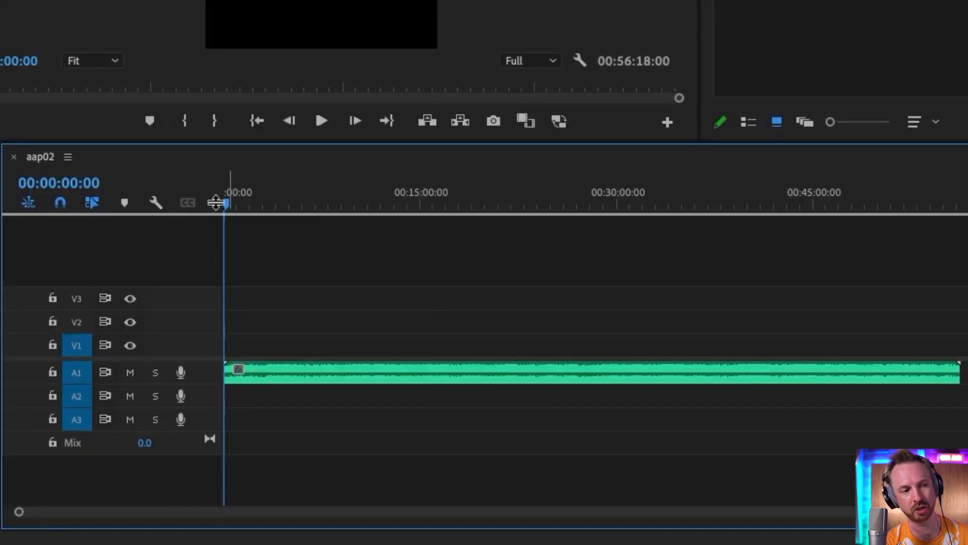
drag(431, 443, 437, 359)
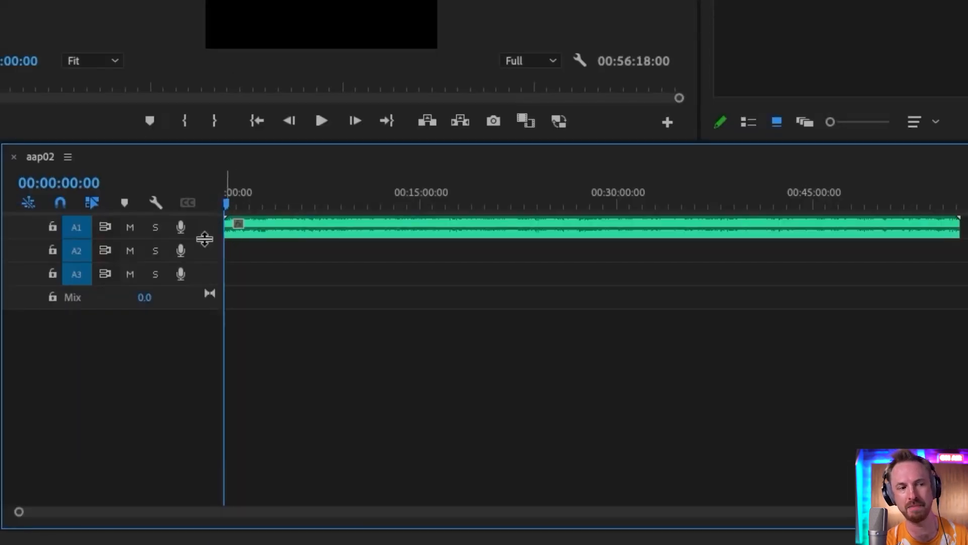
drag(207, 238, 214, 358)
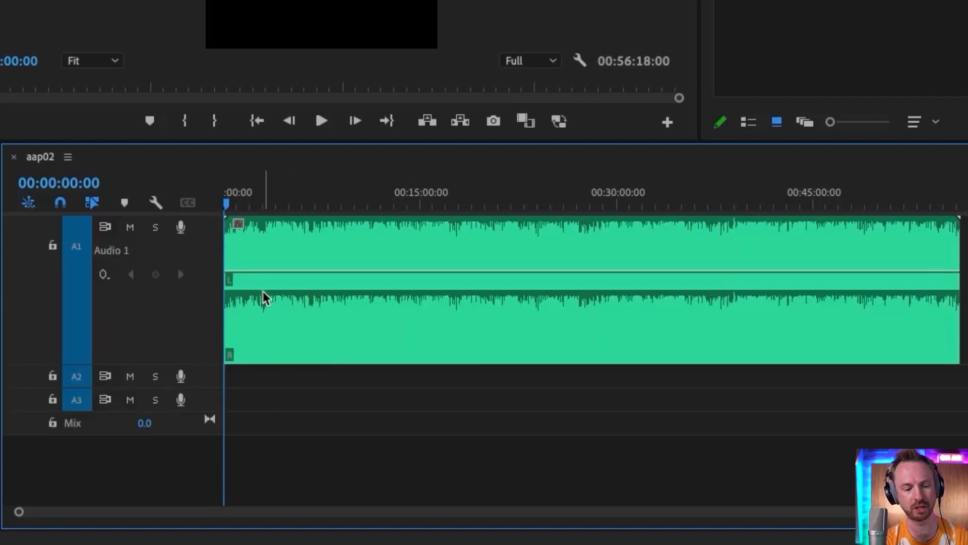
key(equal)
key(equal)
key(equal)
key(equal)
key(equal)
key(minus)
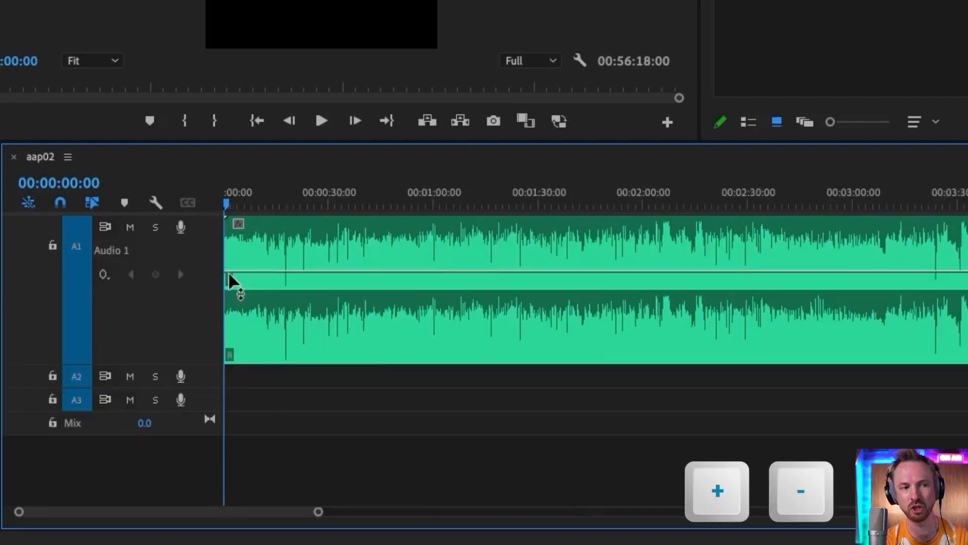
key(equal)
key(equal)
key(equal)
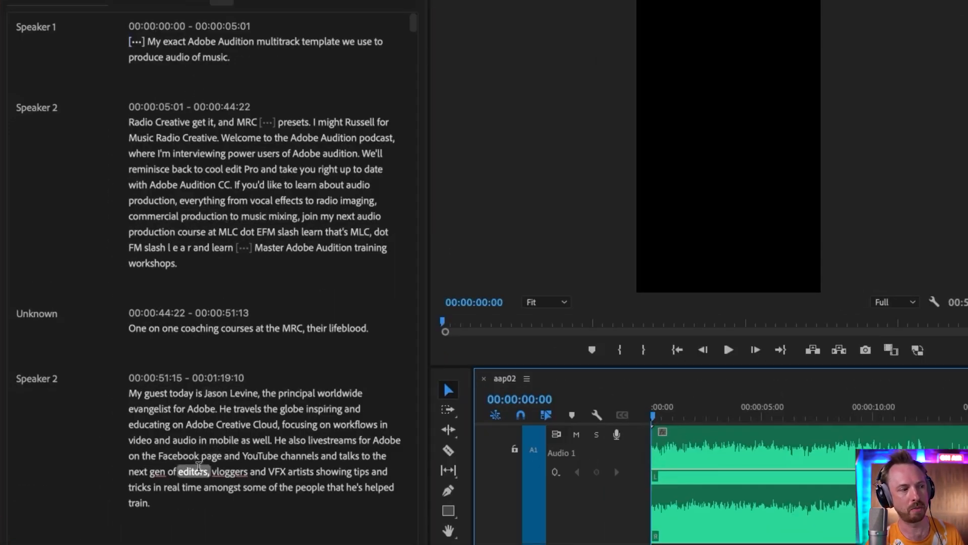
Play the audio from the start of the paragraph beginning 'My guest today is Jason Levine'
scroll(199, 479, down, 1)
scroll(199, 478, down, 6)
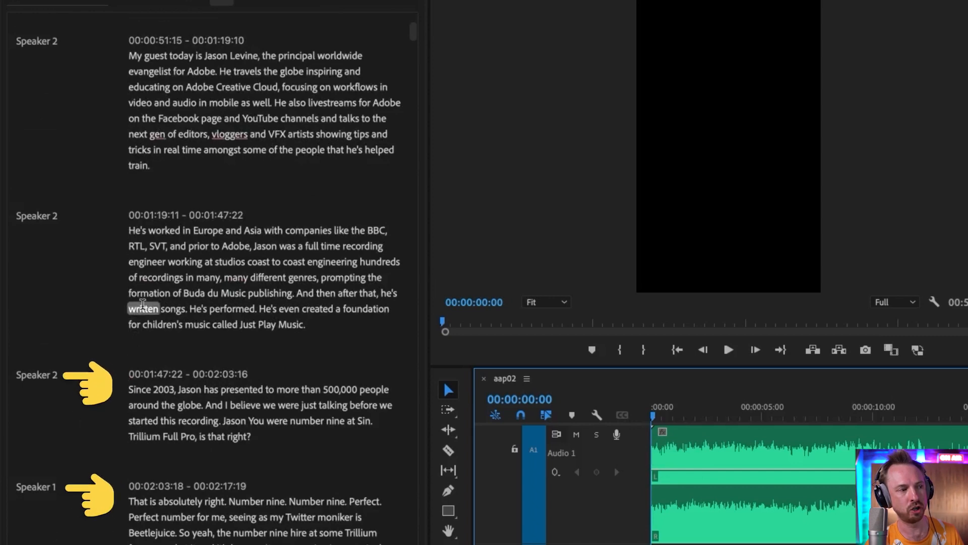
scroll(146, 312, up, 1)
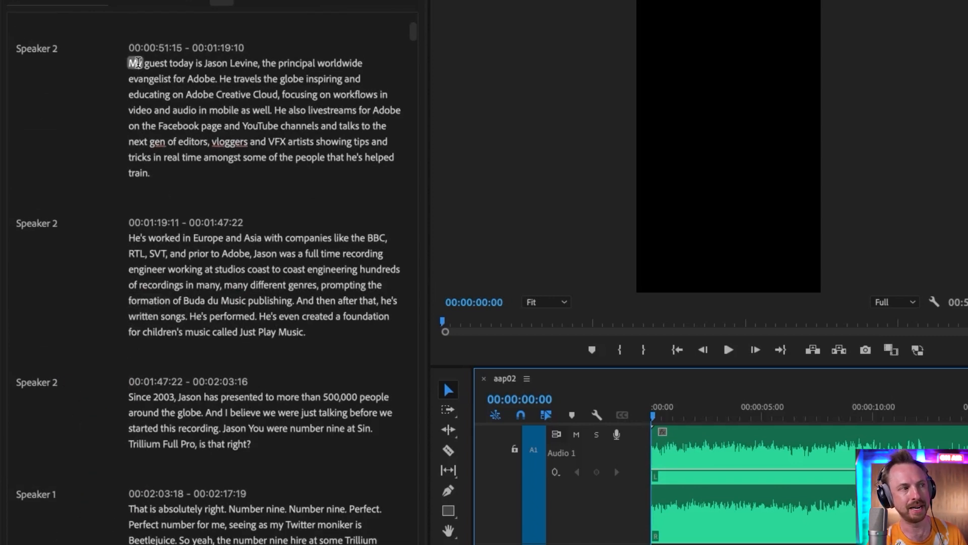
click(132, 62)
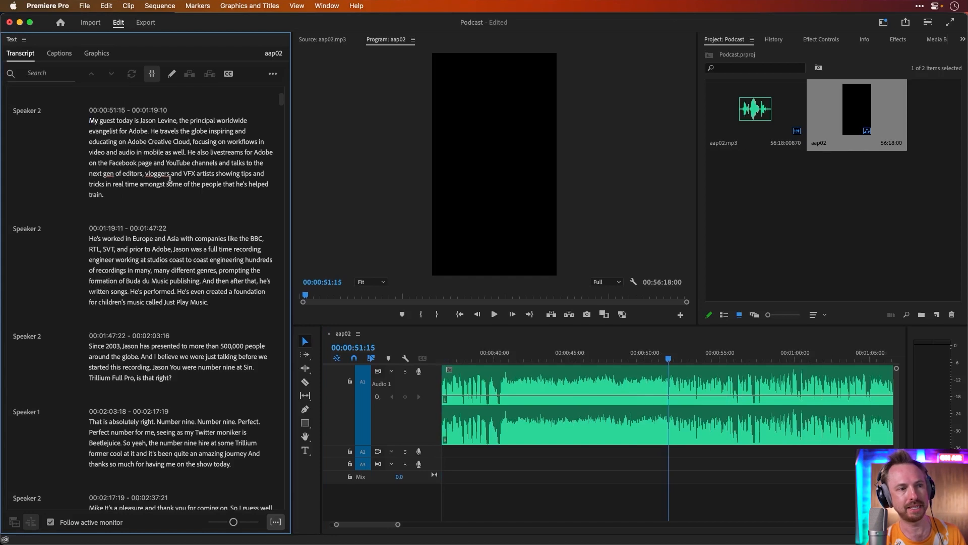
key(space)
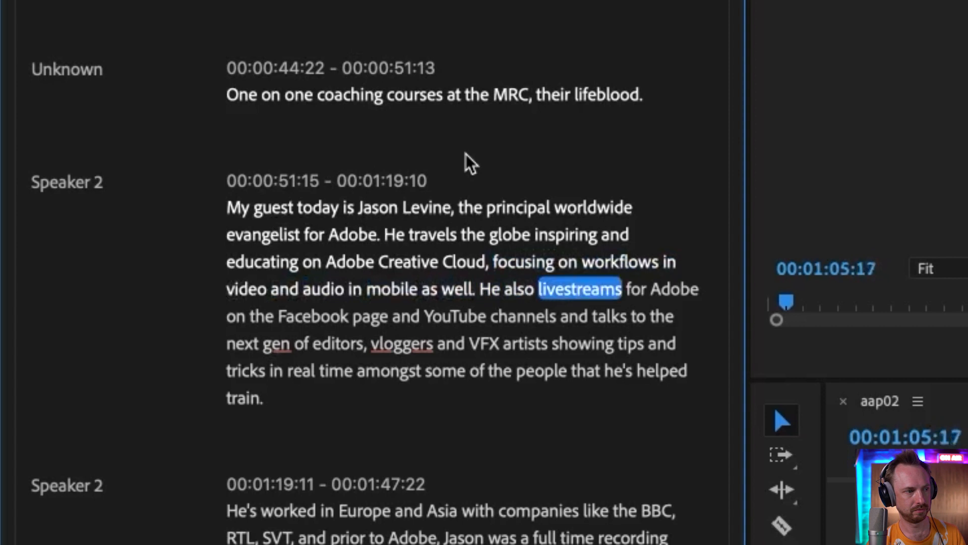
key(space)
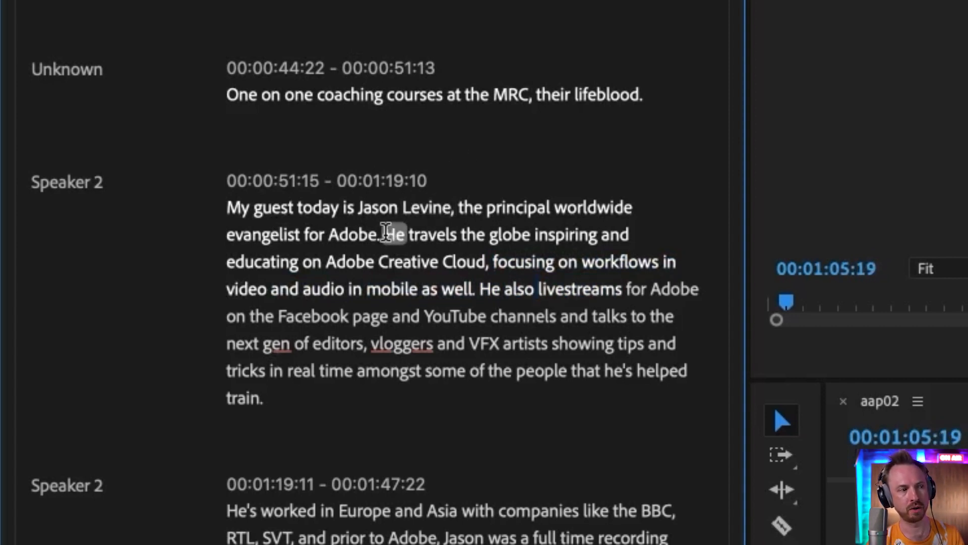
Delete the sentence 'He travels the globe inspiring and educating… in mobile as well.' from the transcript and play back from 'My guest'
drag(385, 235, 473, 282)
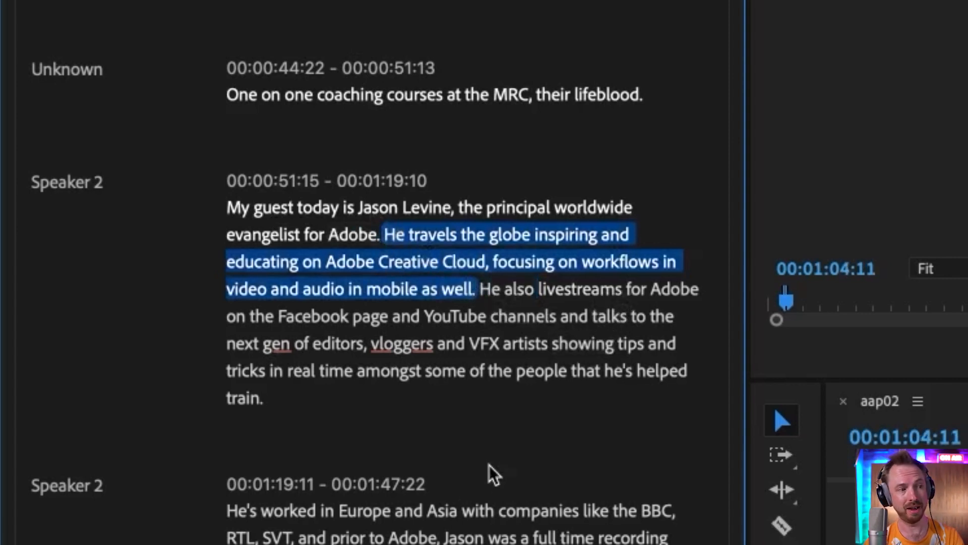
key(Delete)
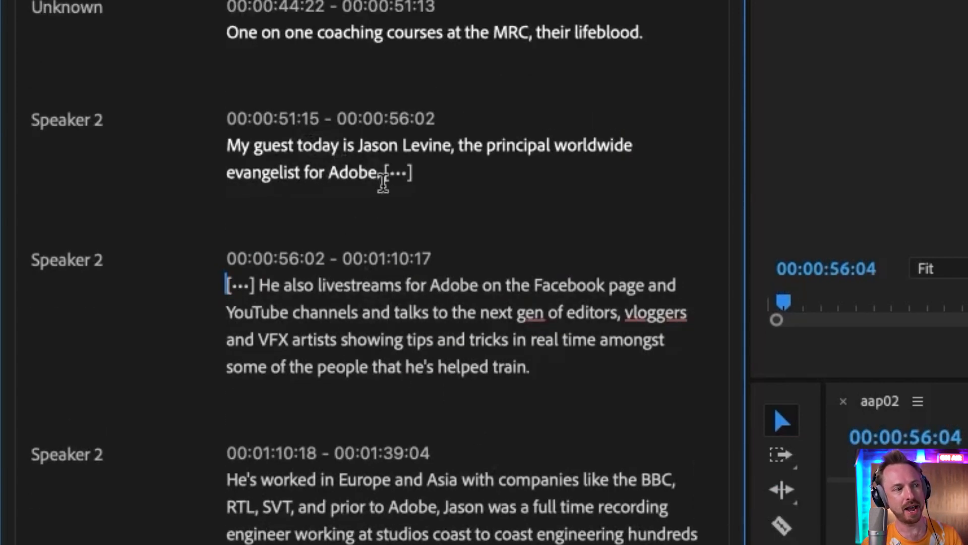
mouse_move(239, 275)
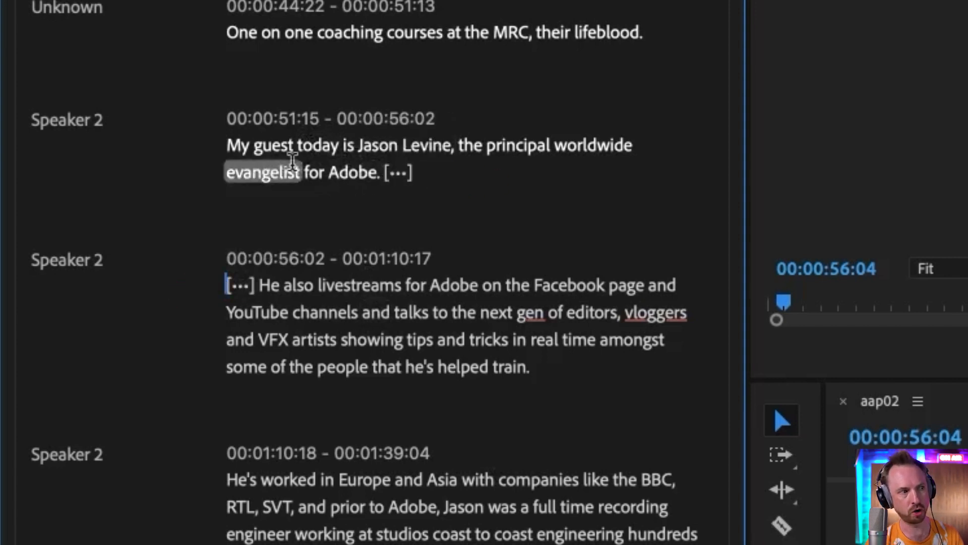
click(230, 142)
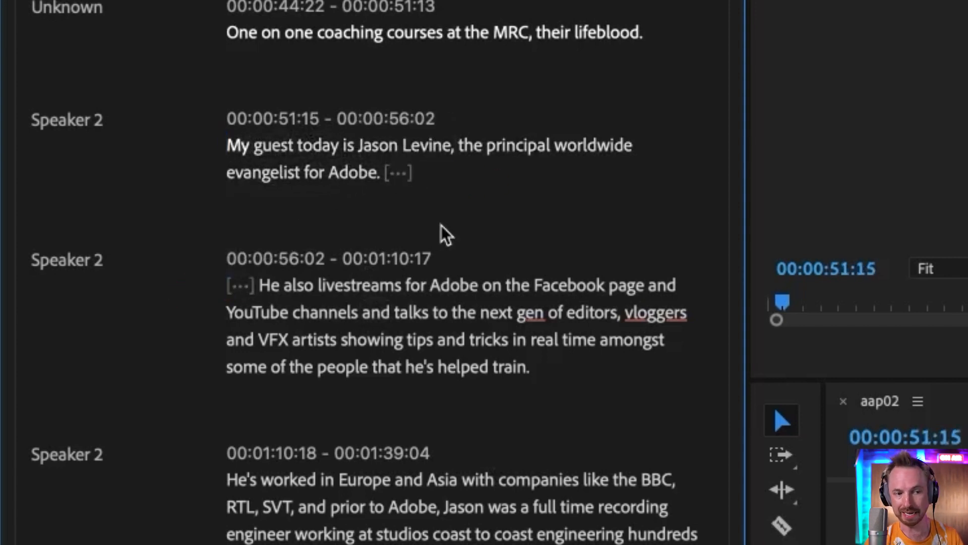
key(space)
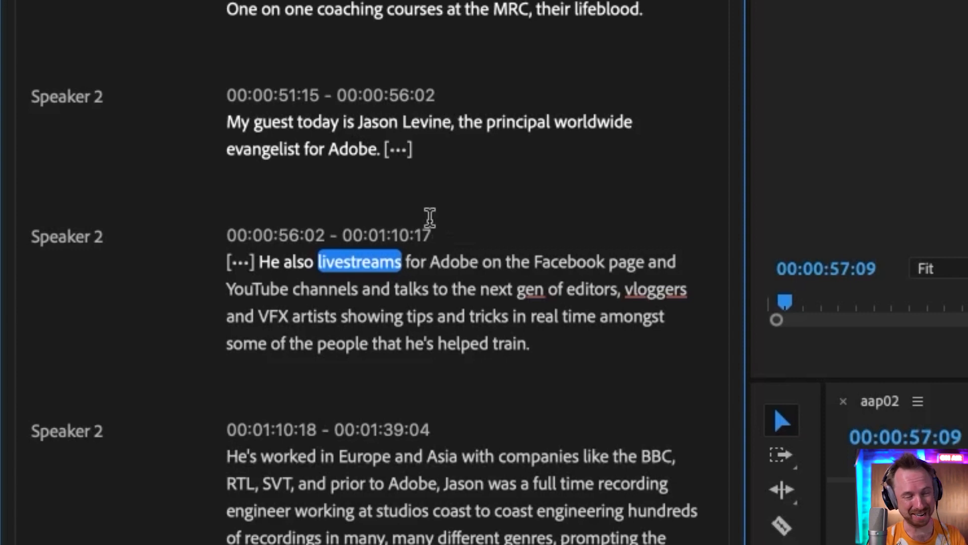
Delete the pause gap after 'evangelist for Adobe.' in the transcript, removing it from the timeline
mouse_move(389, 151)
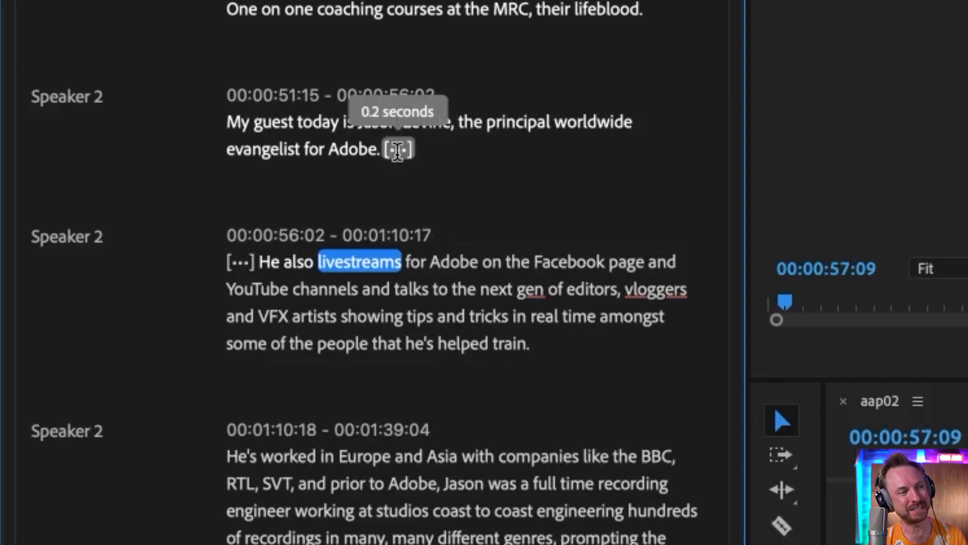
mouse_move(241, 246)
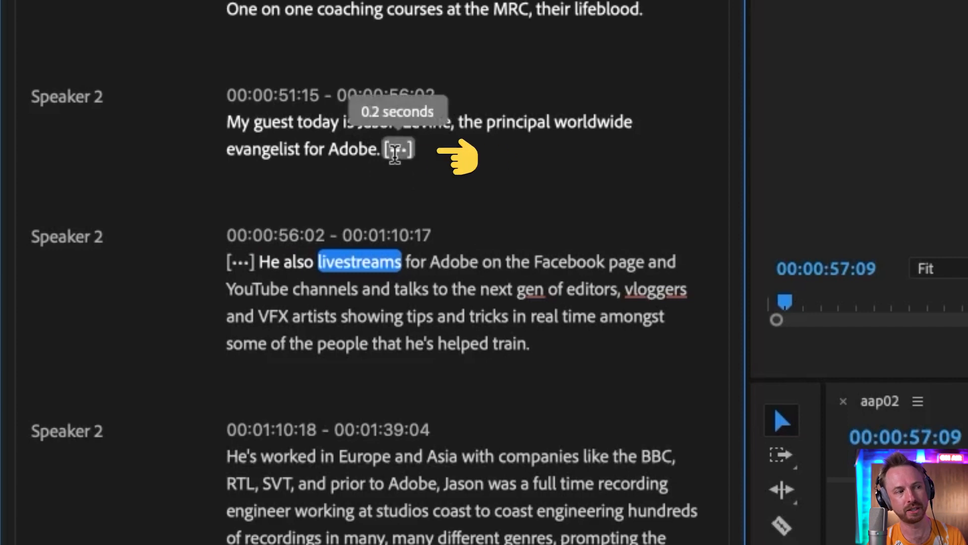
click(401, 150)
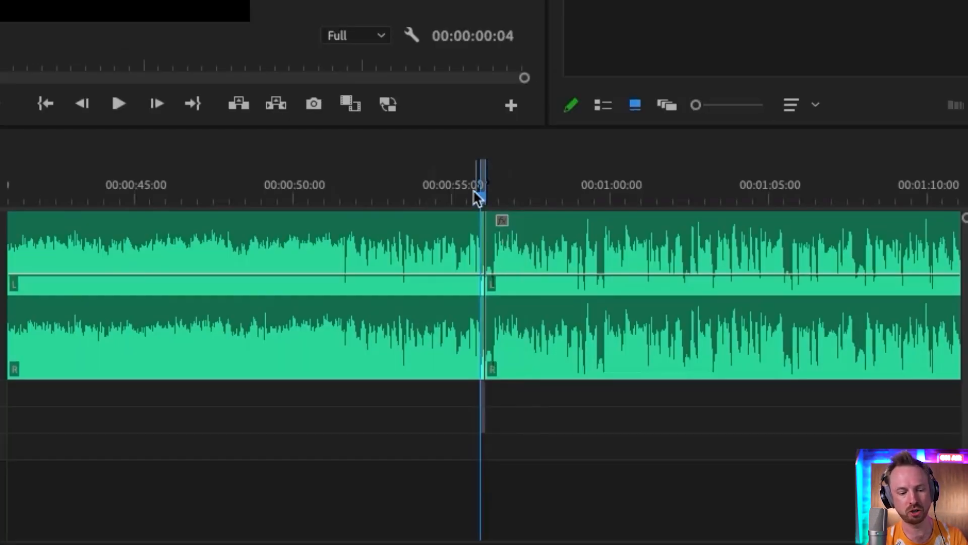
key(equal)
key(equal)
key(equal)
key(equal)
key(equal)
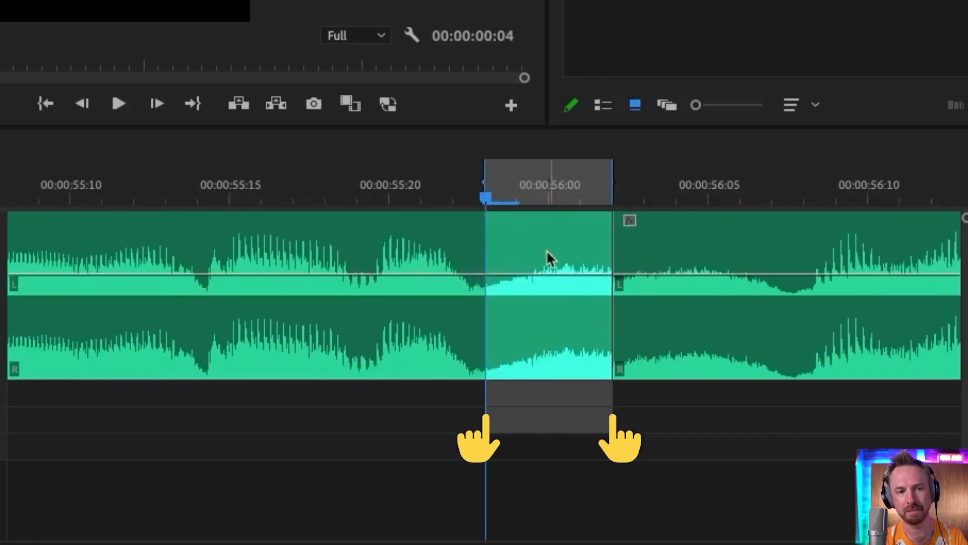
key(minus)
key(minus)
key(minus)
key(minus)
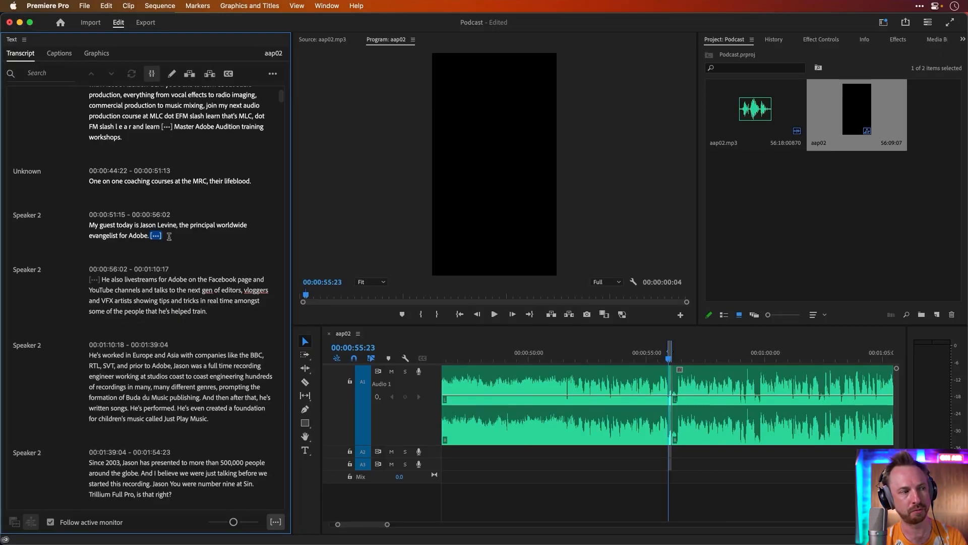
key(BackSpace)
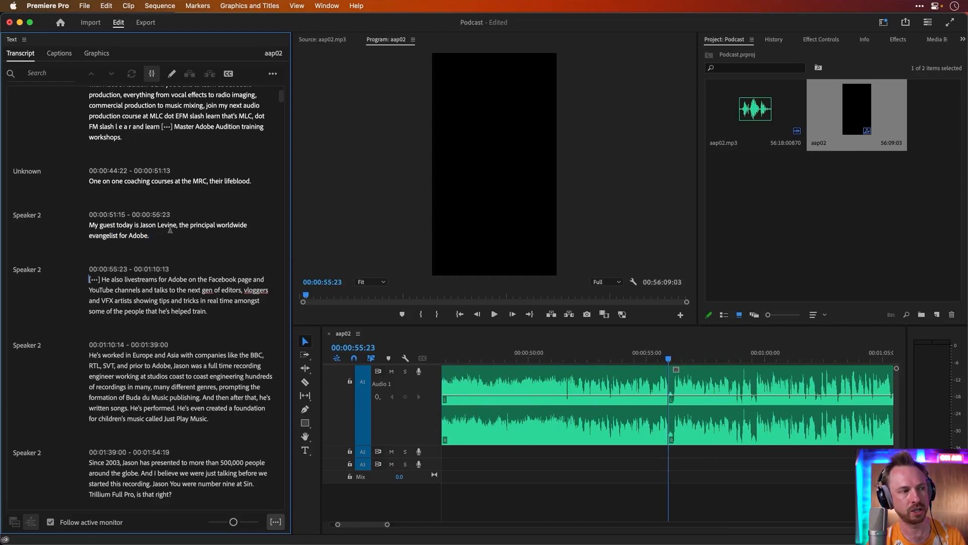
Play back the edited passage from 'Jason Levine' to review the cut
click(202, 226)
key(space)
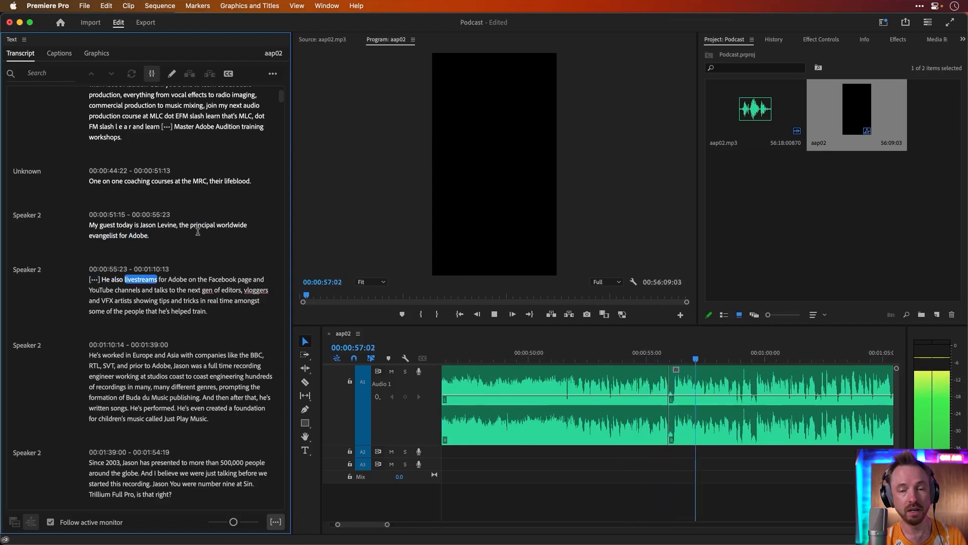
key(space)
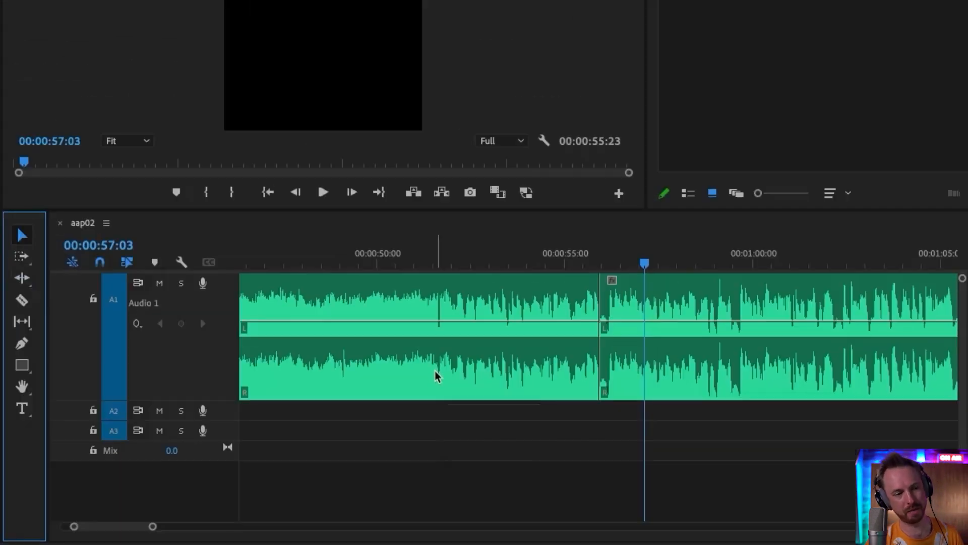
Roll the edit point between the two audio segments slightly earlier with the Rolling Edit Tool and play it back
click(21, 278)
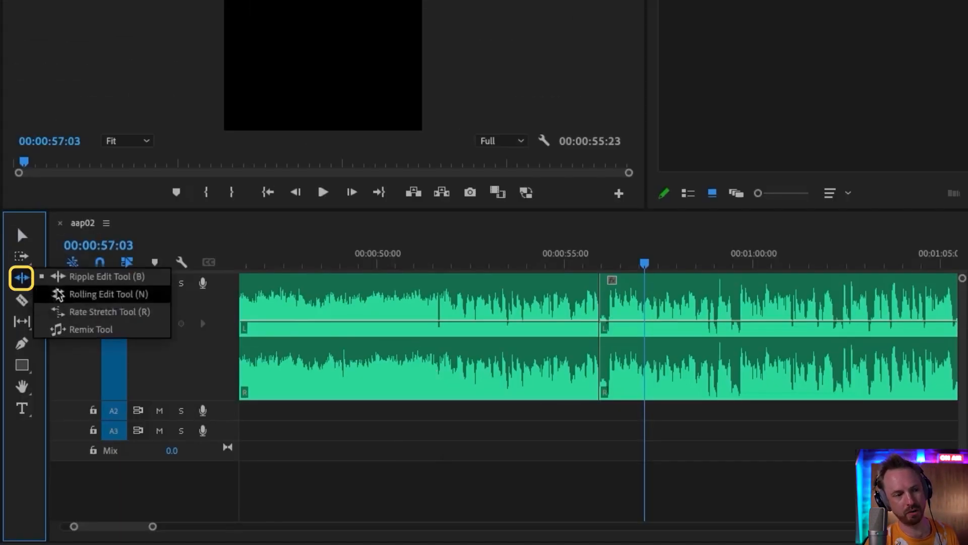
click(71, 309)
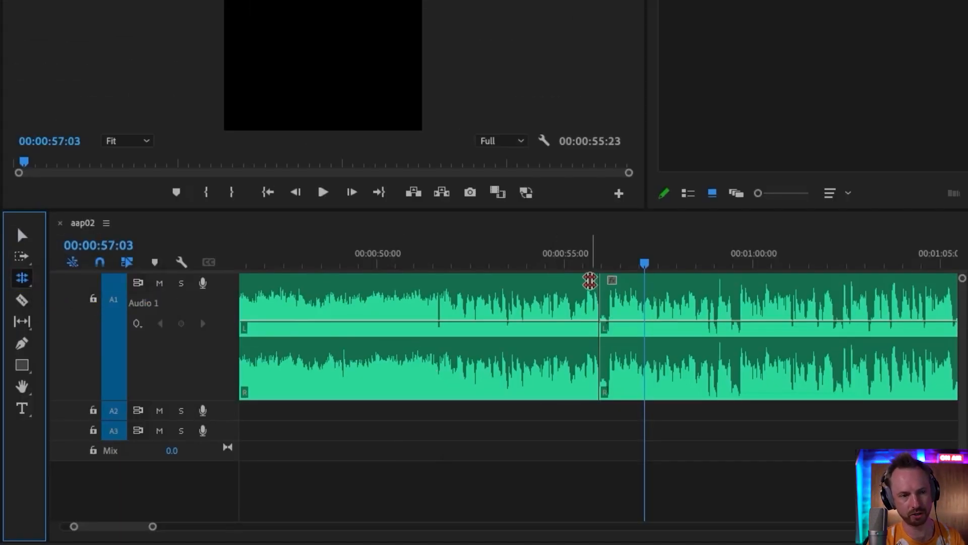
click(585, 252)
key(equal)
key(equal)
key(equal)
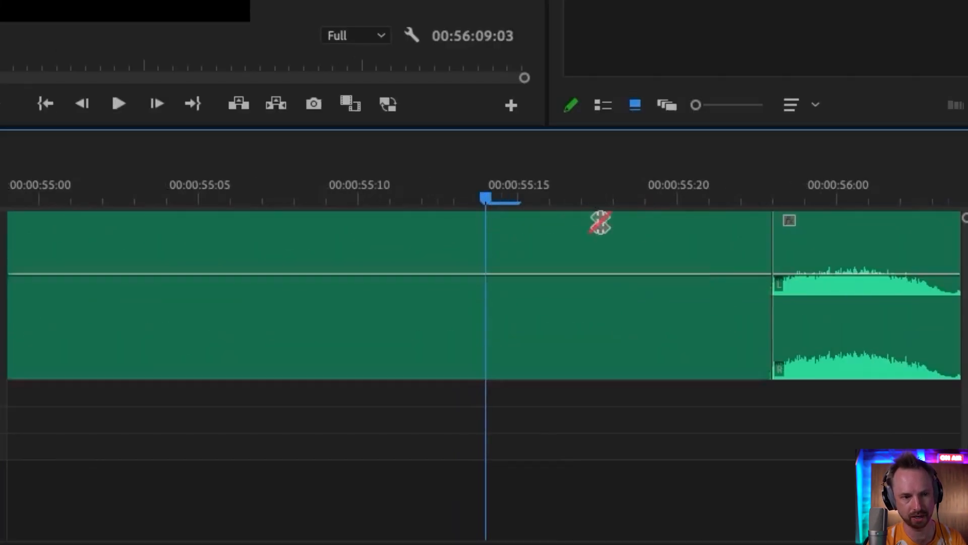
drag(774, 251, 752, 249)
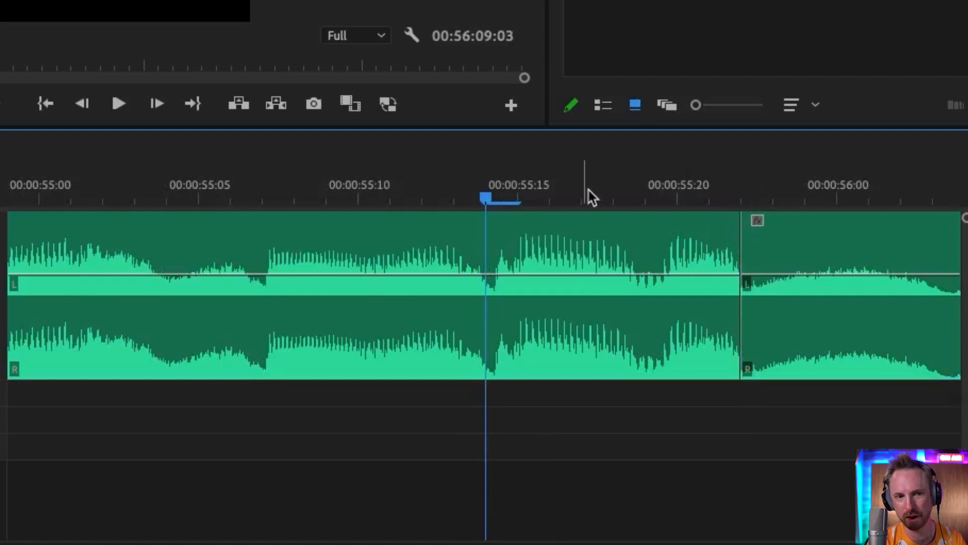
key(space)
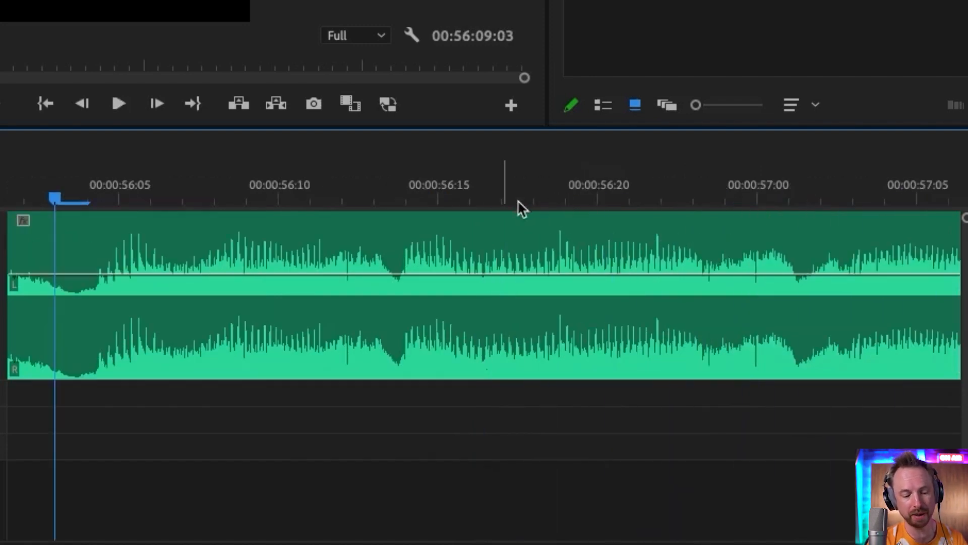
Play back across the edit point, then switch the timeline ruler to display audio time units
key(minus)
key(minus)
click(218, 191)
key(space)
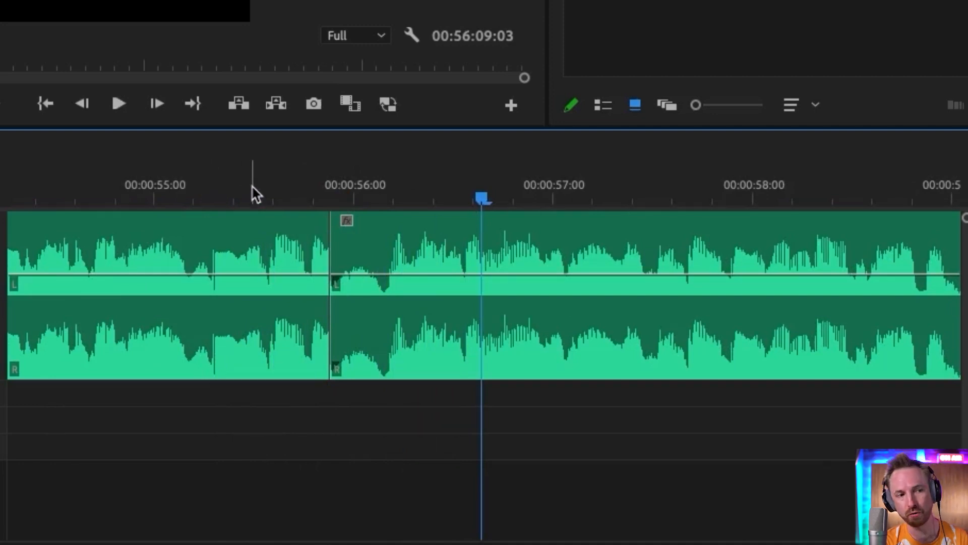
right_click(304, 190)
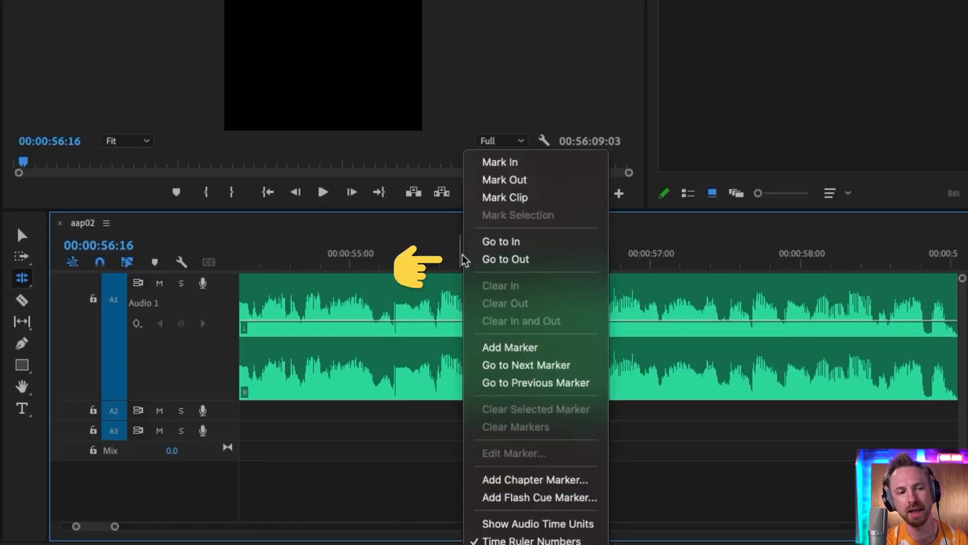
click(531, 529)
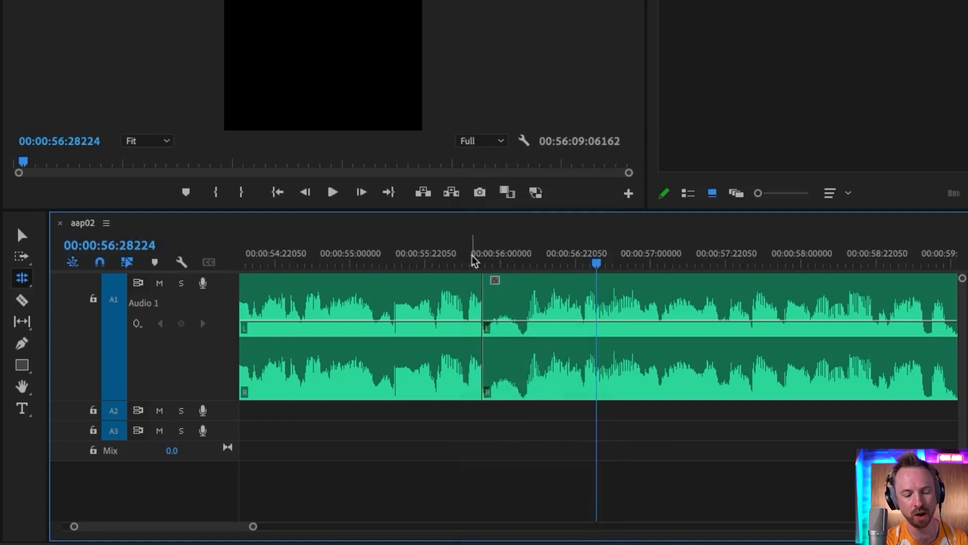
Roll the edit point between the segments slightly later at audio-unit precision and play it back
click(455, 262)
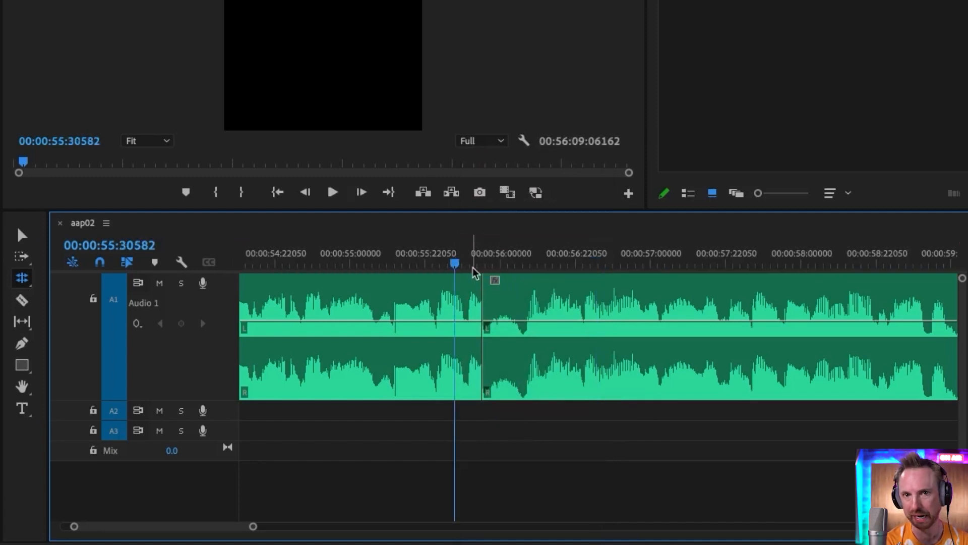
key(equal)
key(equal)
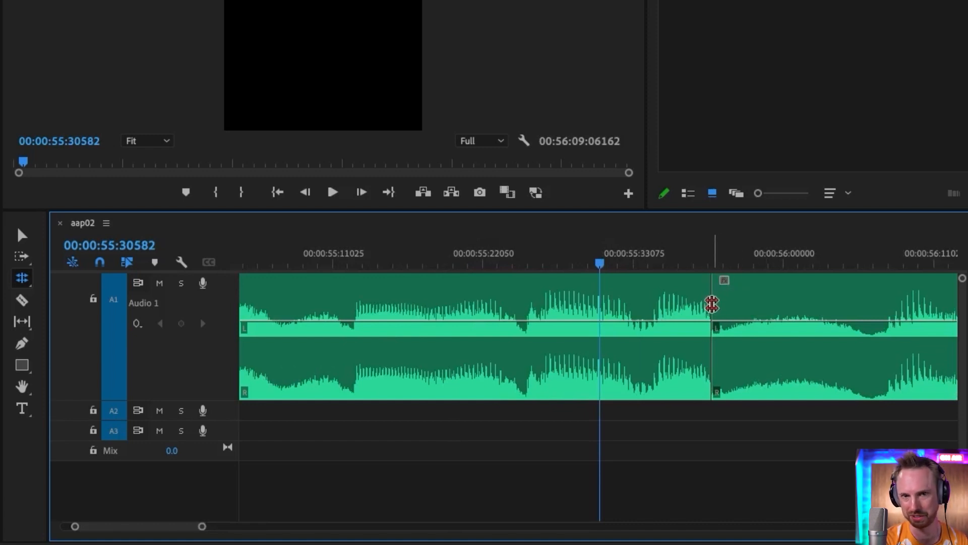
drag(712, 303, 729, 301)
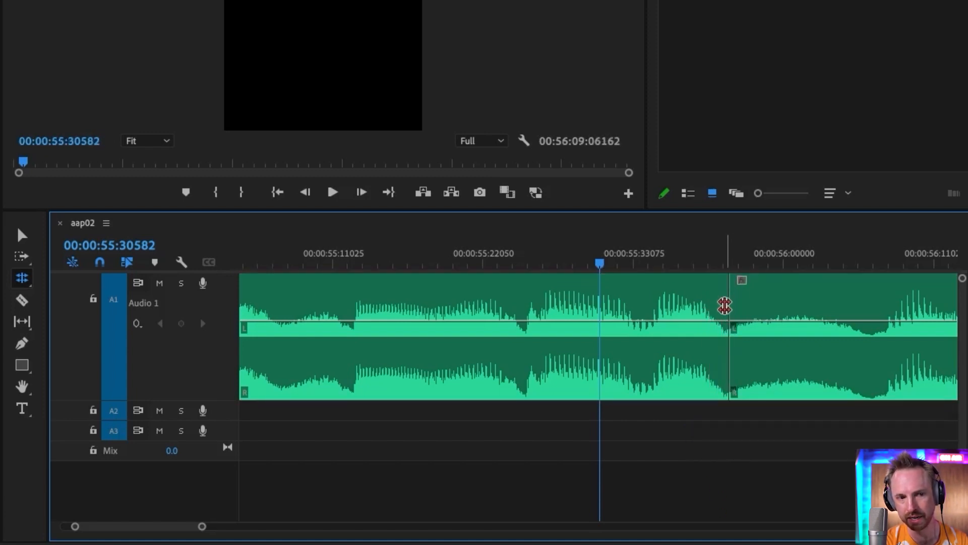
click(301, 258)
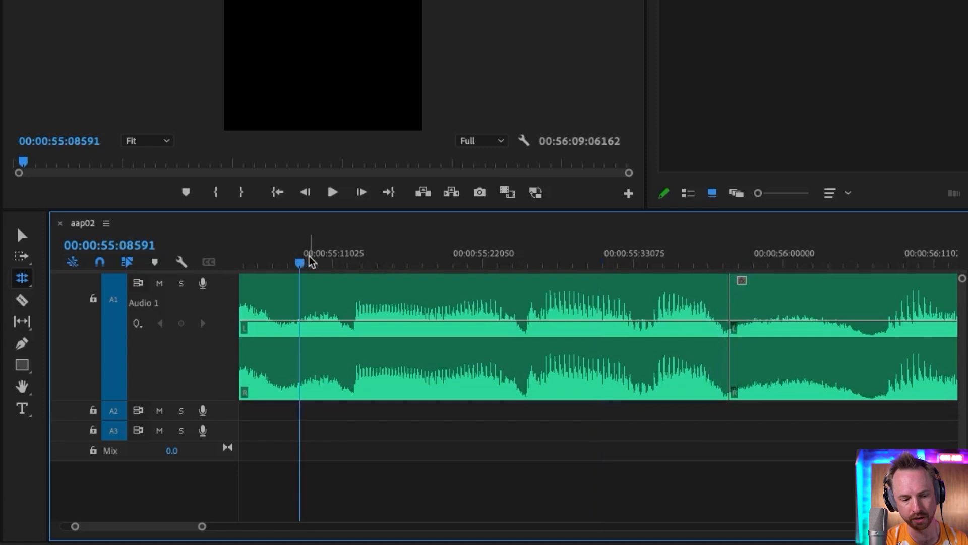
key(space)
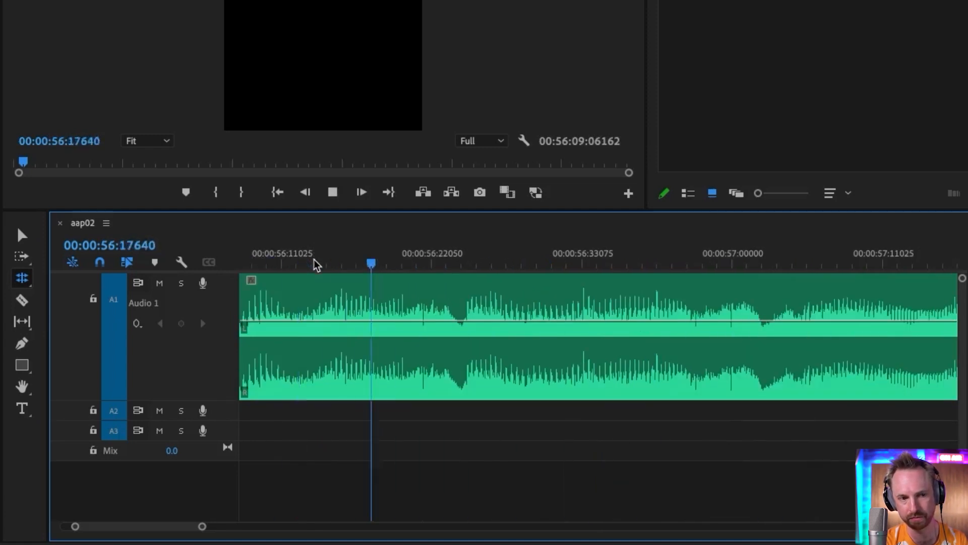
key(space)
Search the effects for 'const' and apply a Constant Power crossfade to the edit point between the two segments
key(minus)
key(minus)
key(minus)
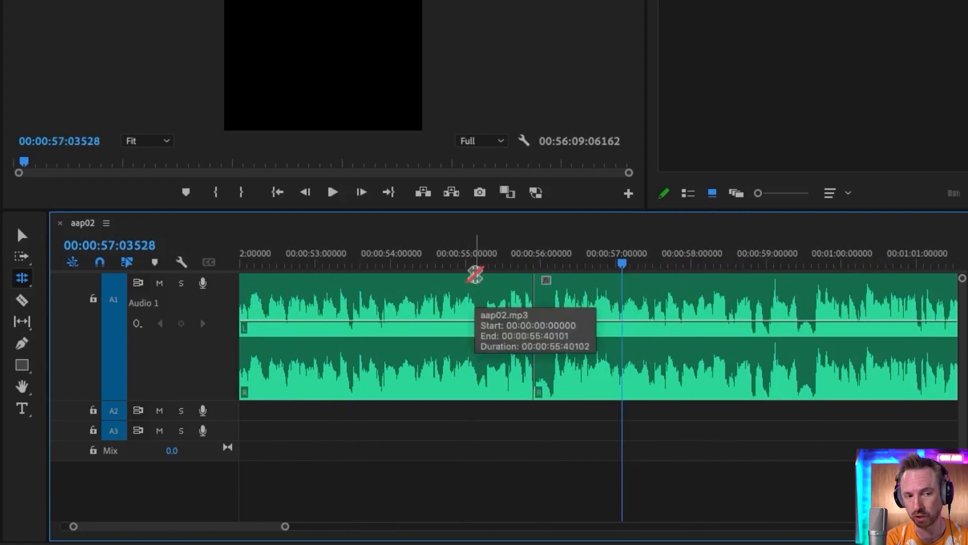
key(v)
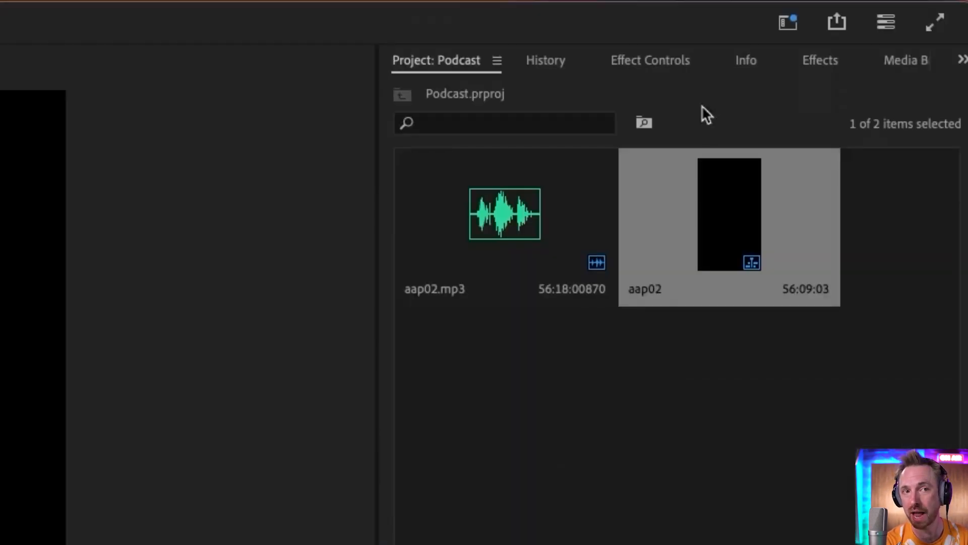
click(835, 66)
click(497, 94)
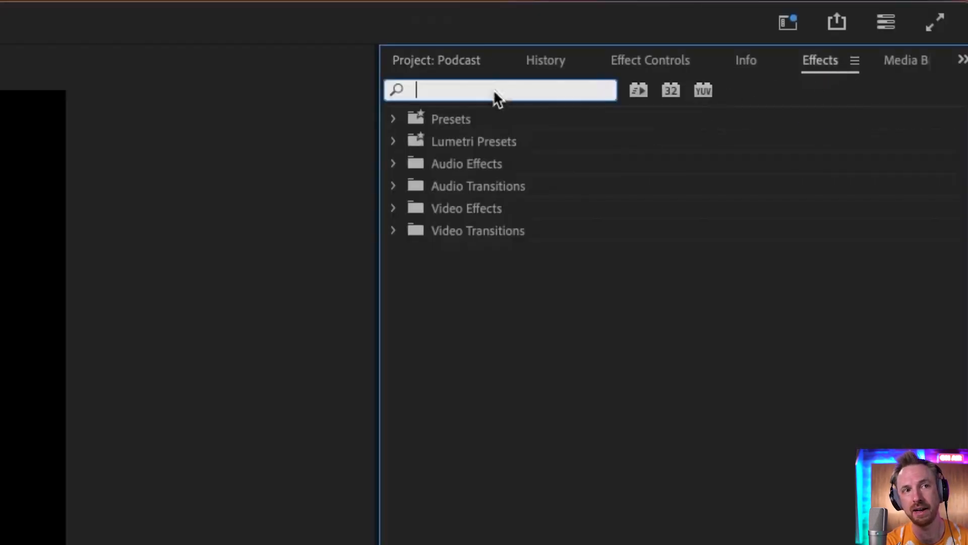
text(const)
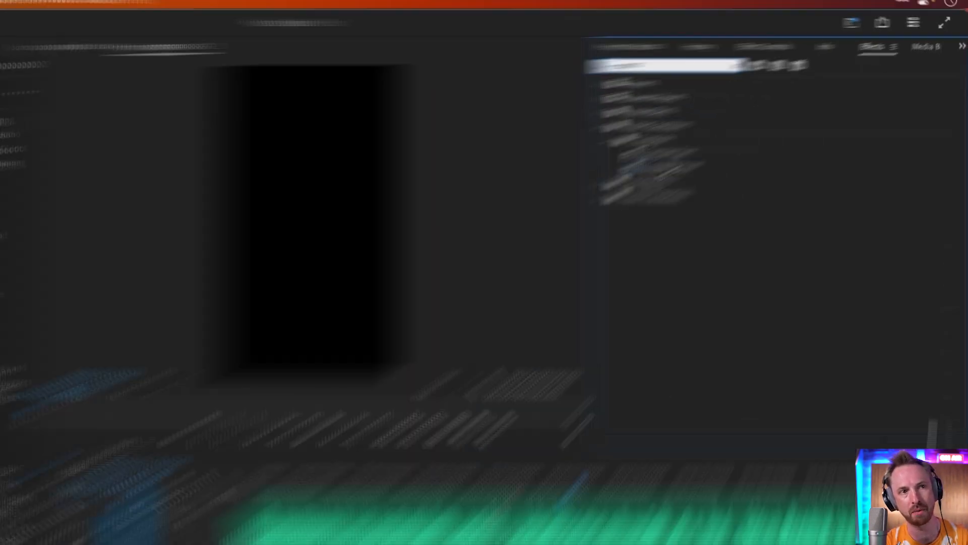
click(501, 254)
drag(614, 367, 628, 384)
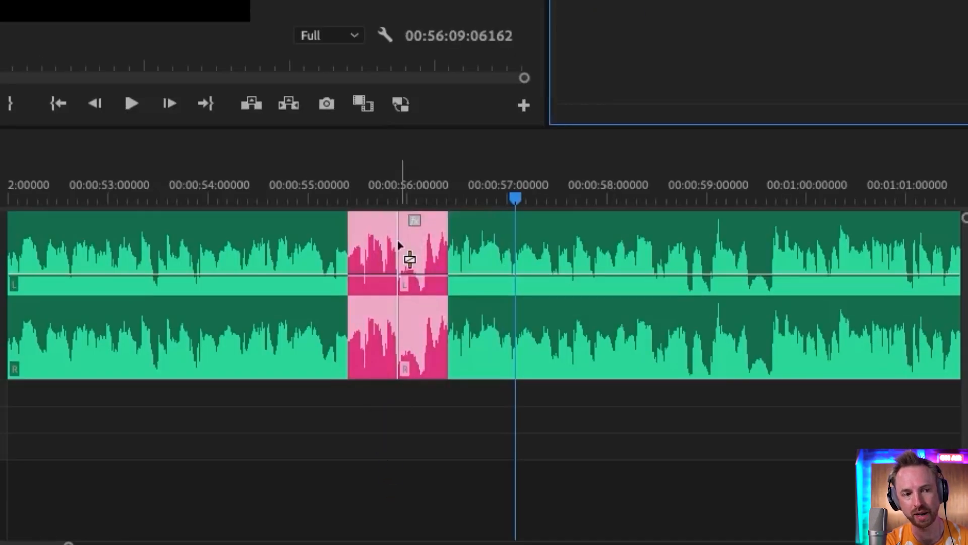
drag(399, 242, 386, 308)
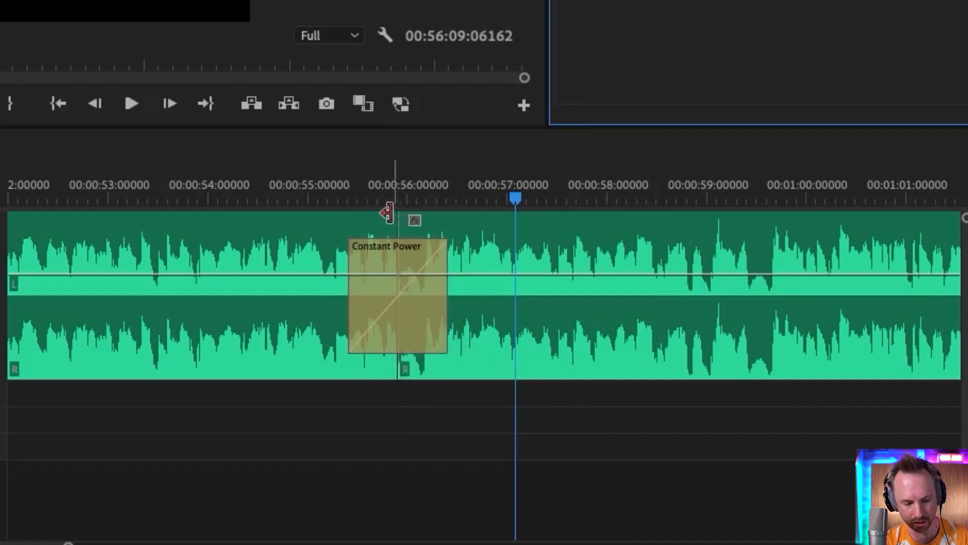
Shorten the crossfade by trimming its start edge to about the edit point, then play it back
click(356, 195)
key(=)
key(=)
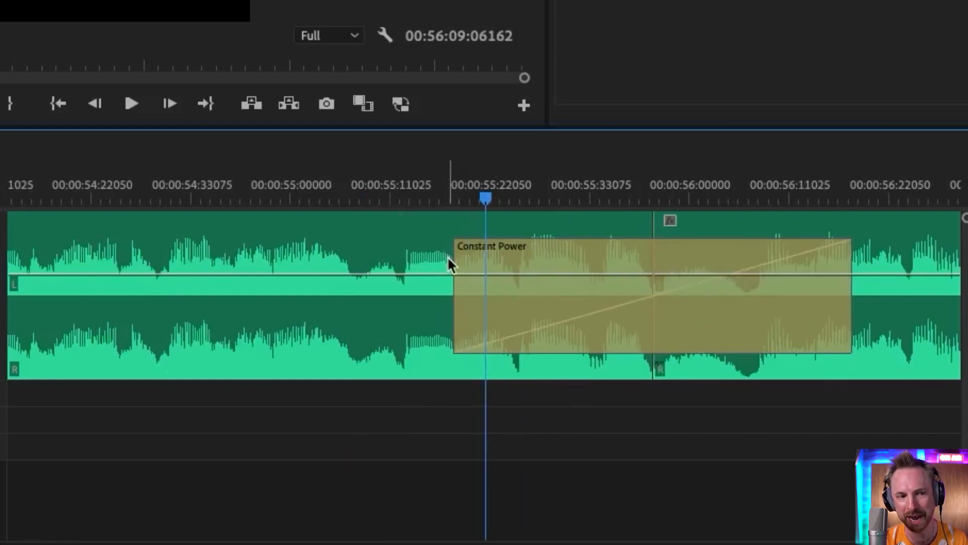
drag(456, 260, 649, 262)
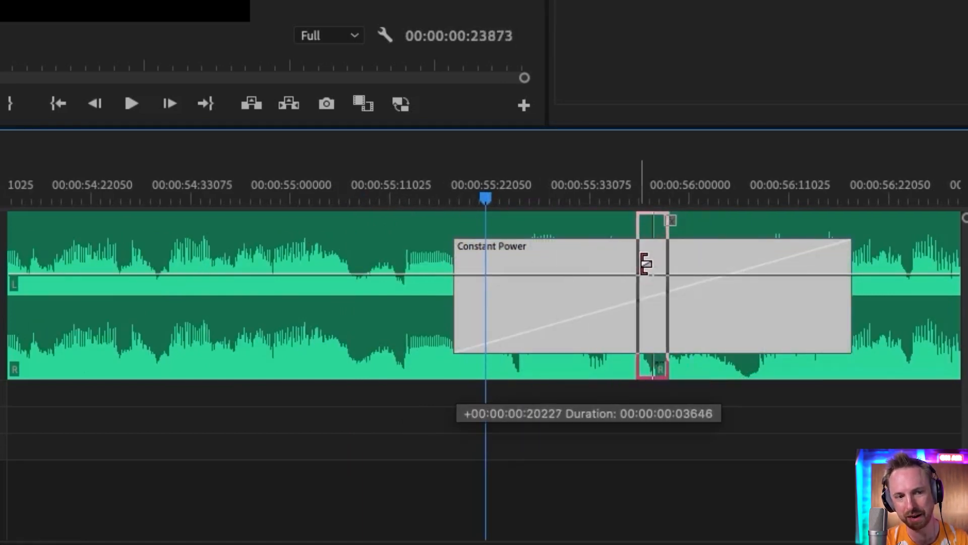
key(space)
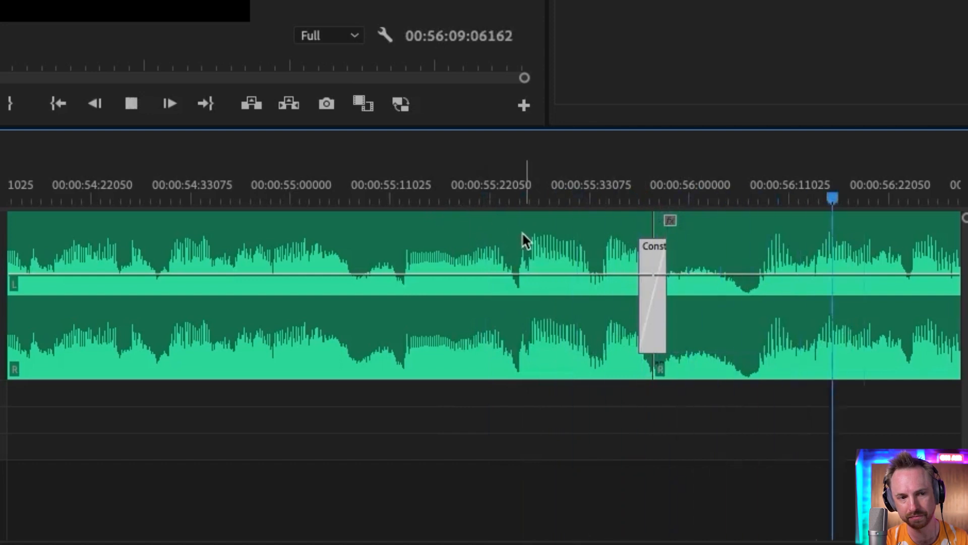
key(space)
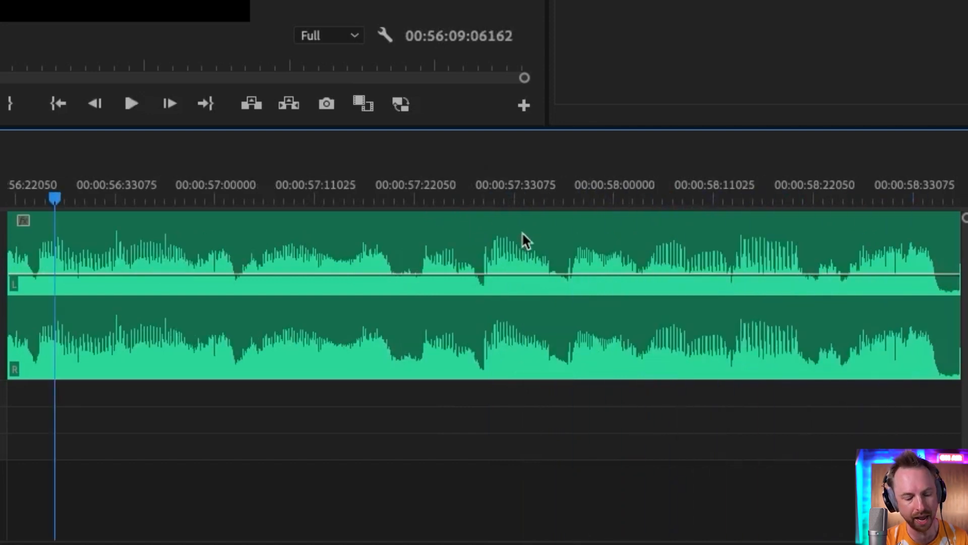
Play back the edited passage from 'My guest' in the transcript to review the crossfade
key(minus)
key(minus)
key(minus)
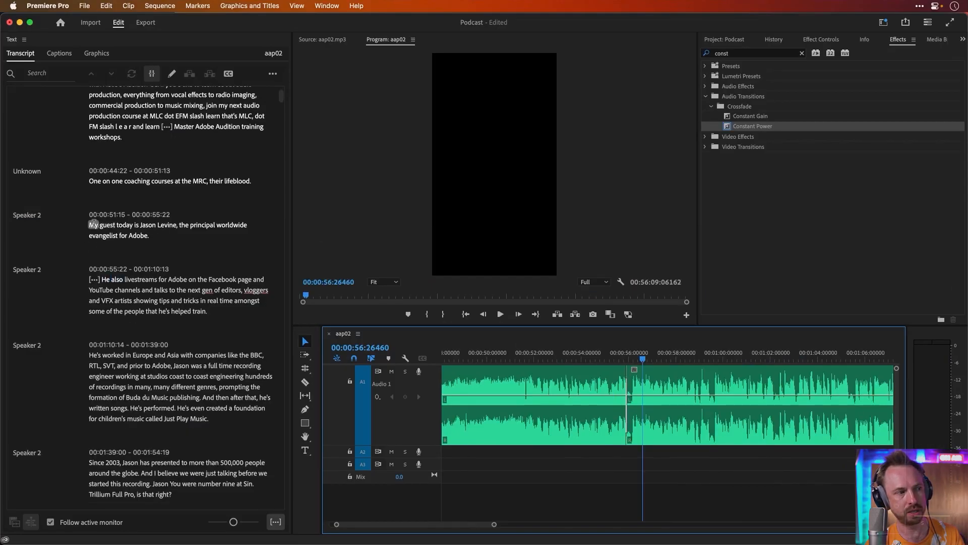
click(104, 225)
key(space)
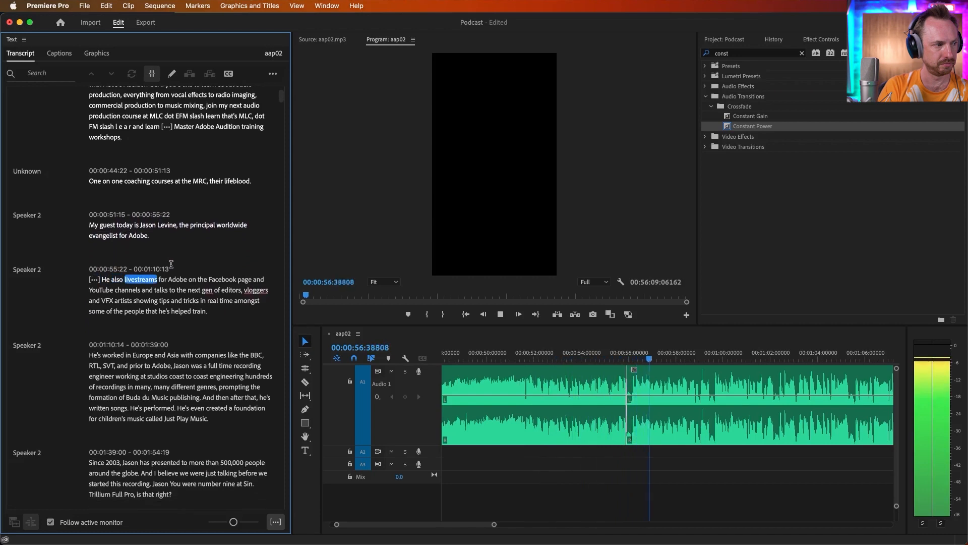
key(space)
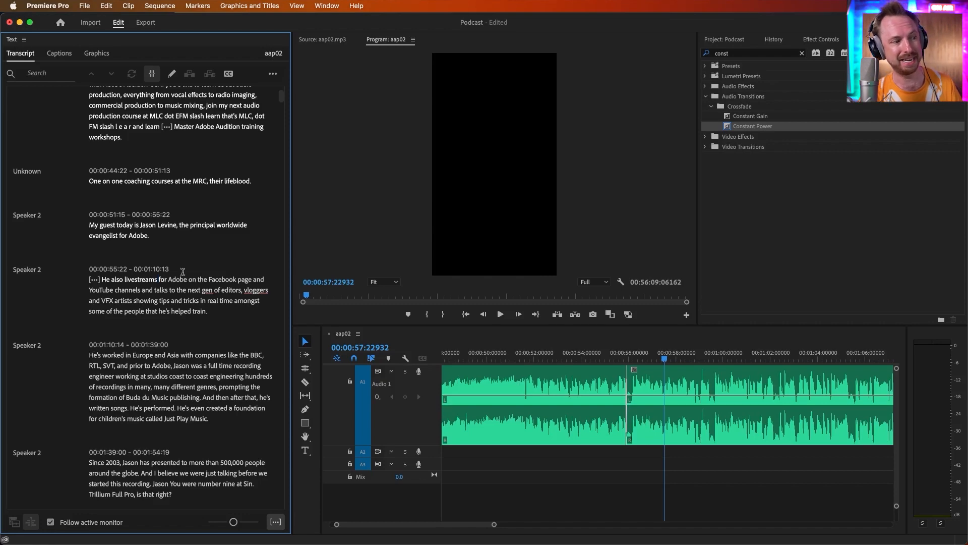
Delete the pause after 'so very, very old school when you think about it,' in the transcript
scroll(183, 273, down, 15)
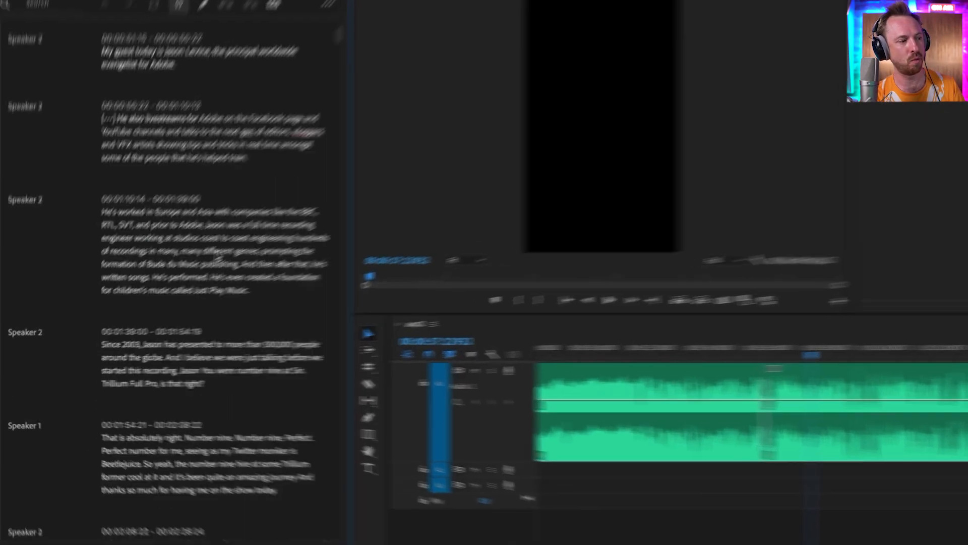
scroll(226, 251, down, 8)
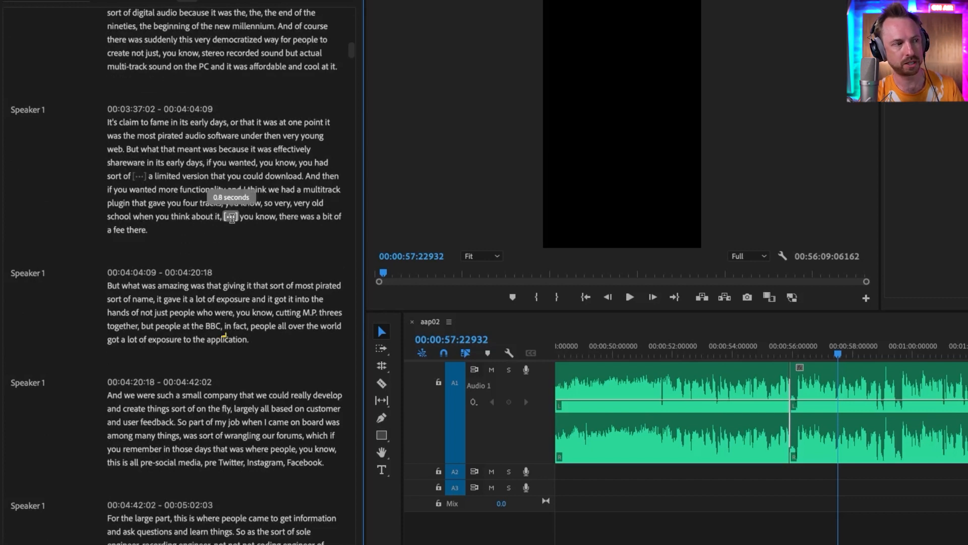
click(291, 203)
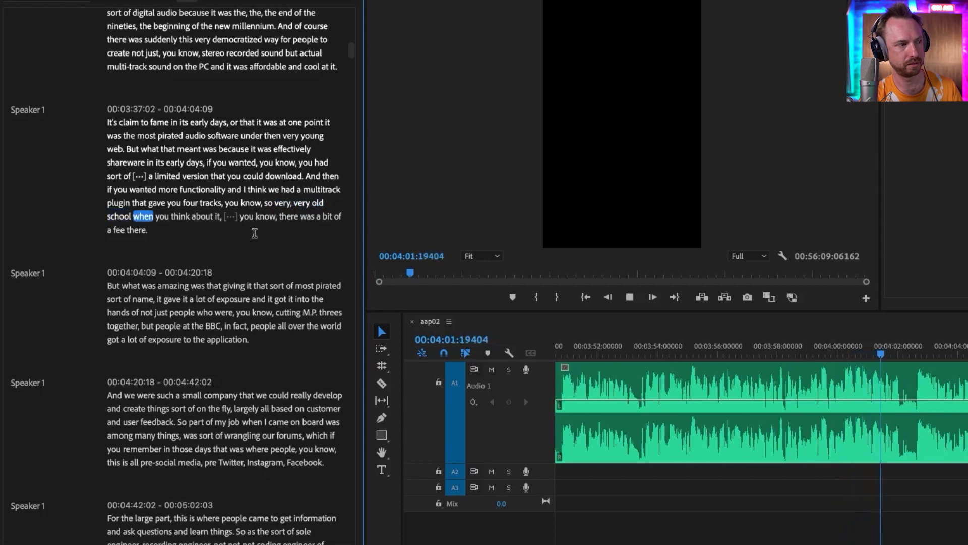
scroll(252, 237, up, 2)
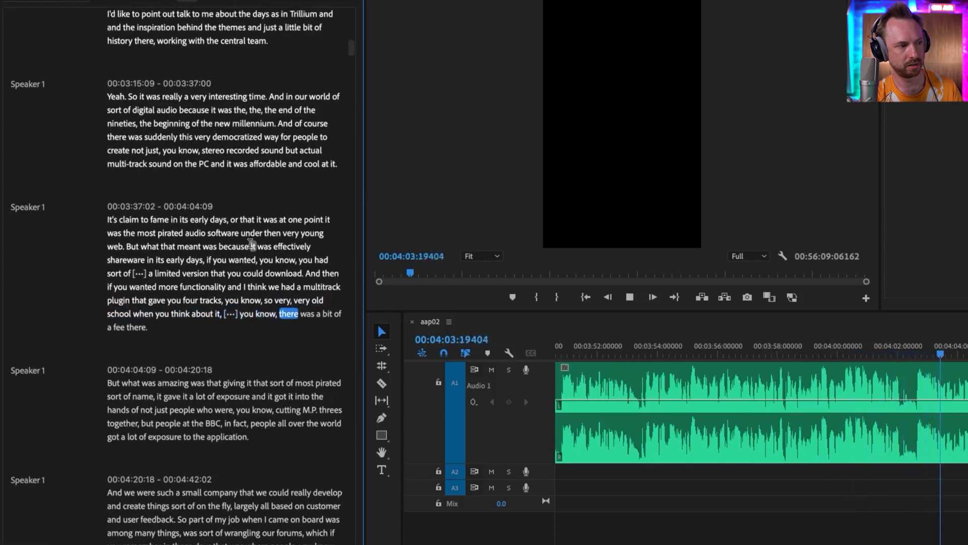
key(space)
click(230, 313)
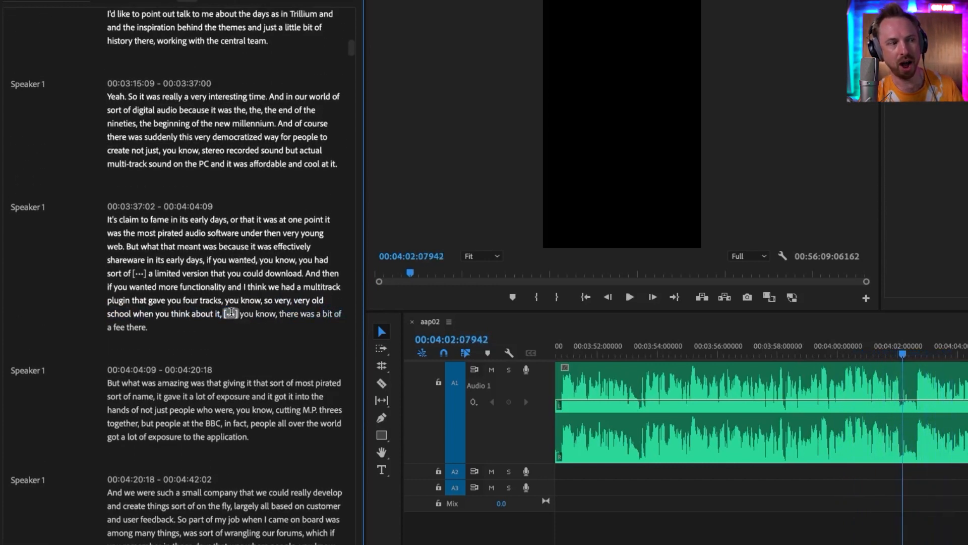
key(Delete)
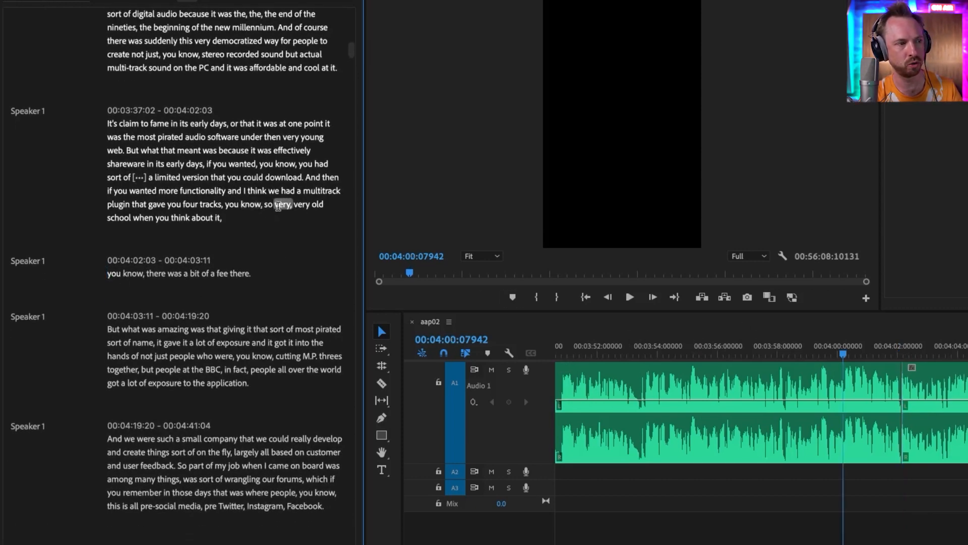
Roll the new edit point slightly earlier with the Rolling Edit Tool and play the cut back
key(space)
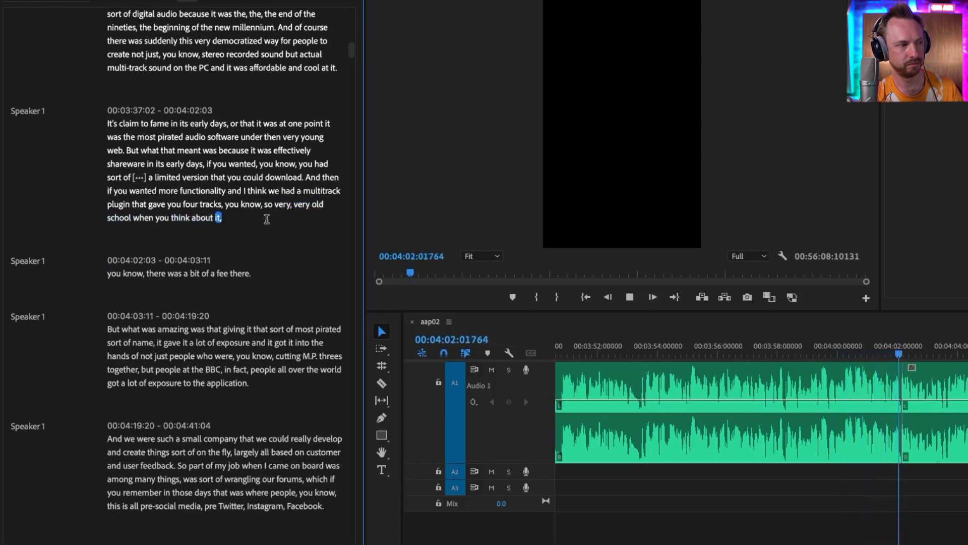
key(space)
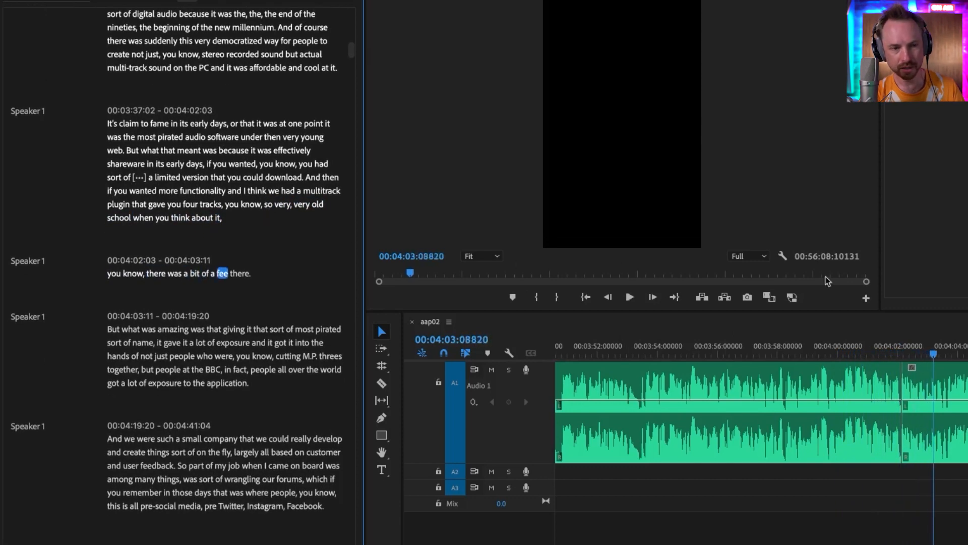
click(901, 348)
key(equal)
key(equal)
key(equal)
key(equal)
key(equal)
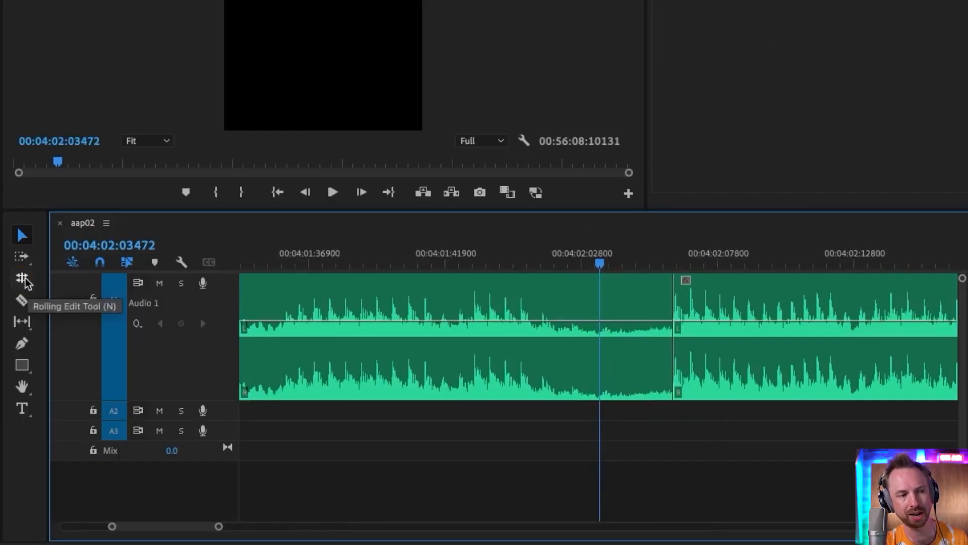
key(n)
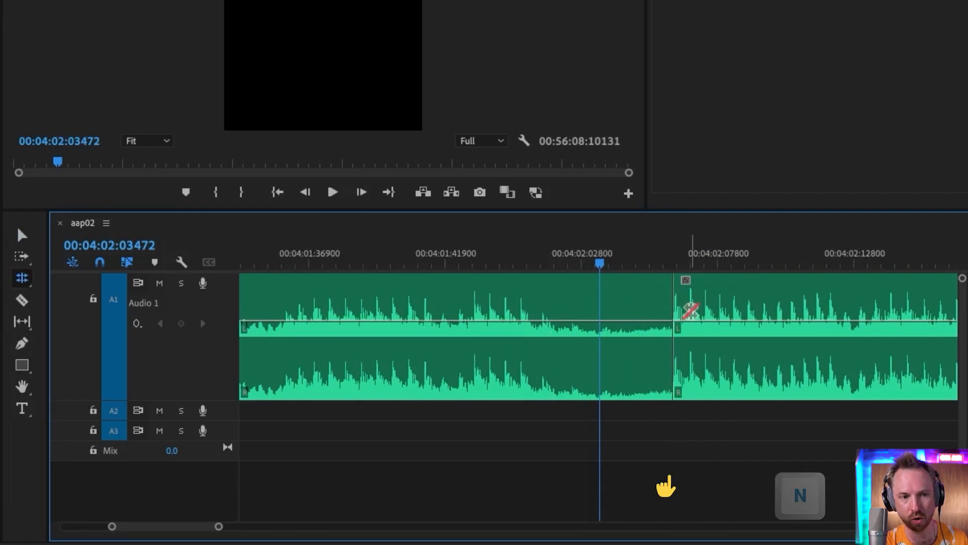
drag(675, 312, 661, 313)
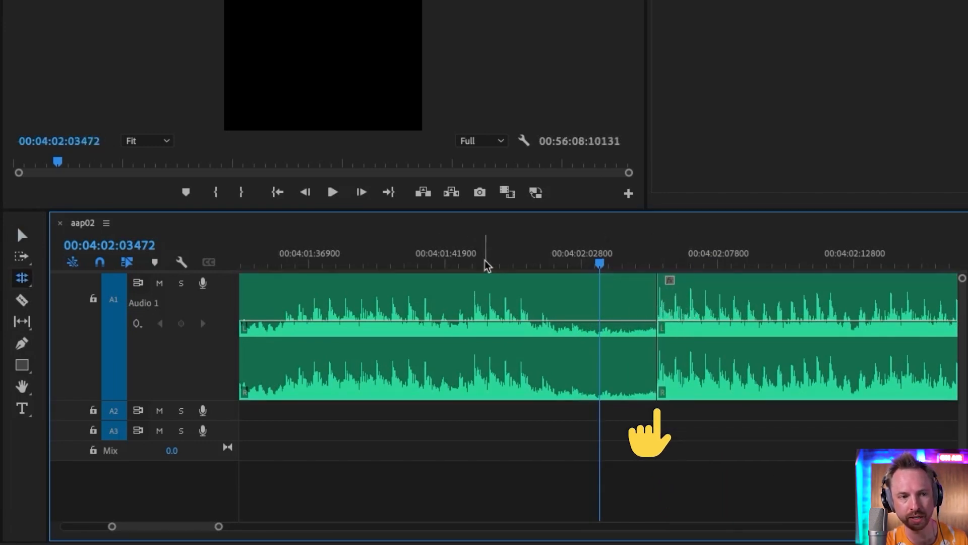
key(space)
key(minus)
key(minus)
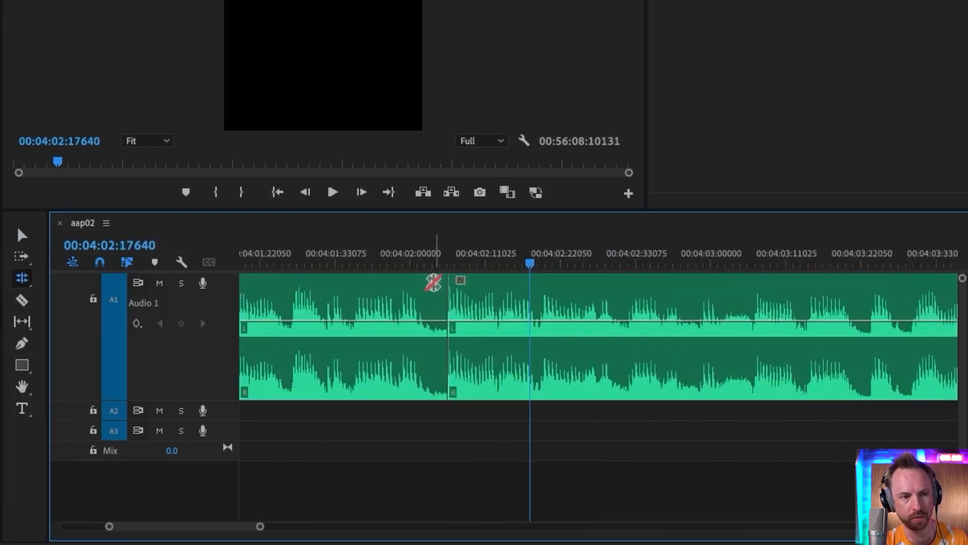
click(331, 259)
key(space)
Roll the same edit point slightly later and play back across it
key(space)
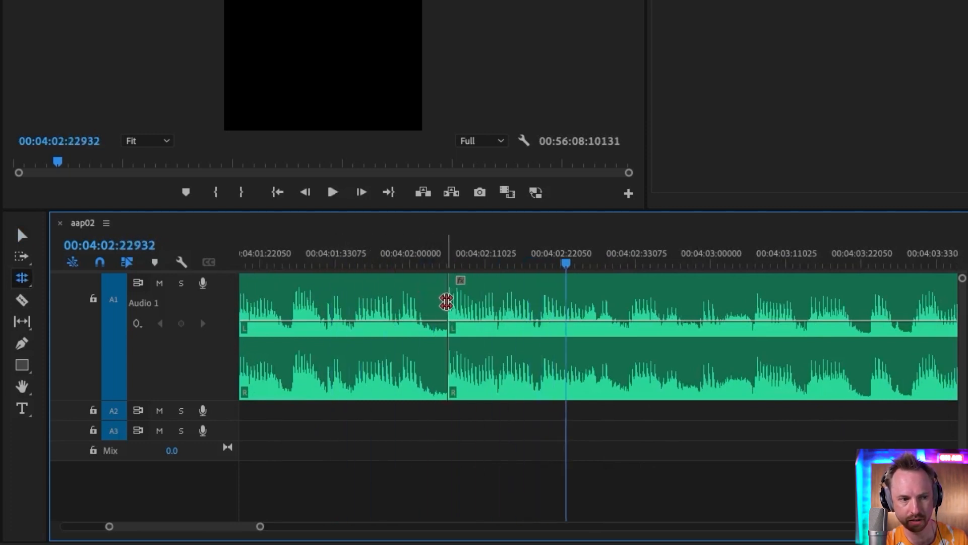
drag(444, 292, 477, 293)
click(408, 259)
key(space)
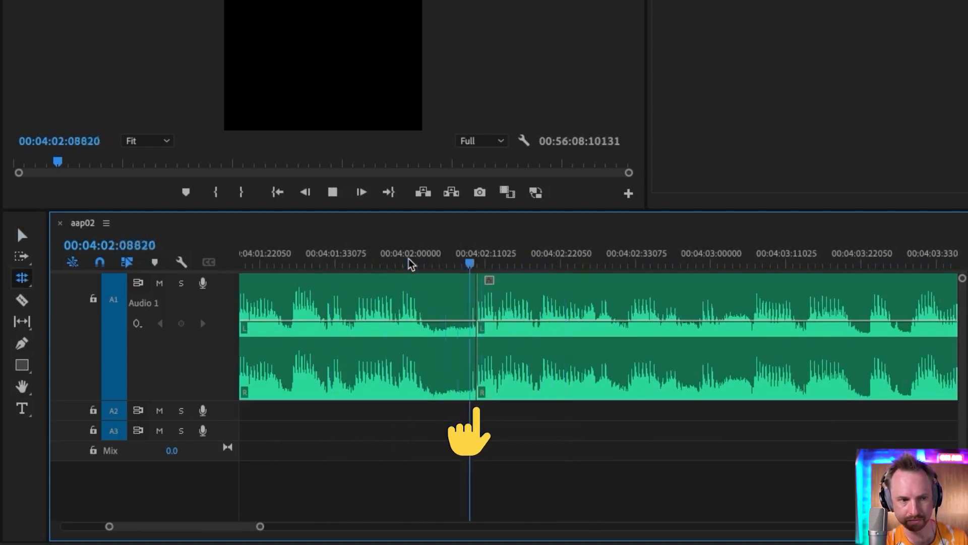
Play the cut once more and apply a Constant Power crossfade to the edit point
key(space)
click(326, 252)
key(space)
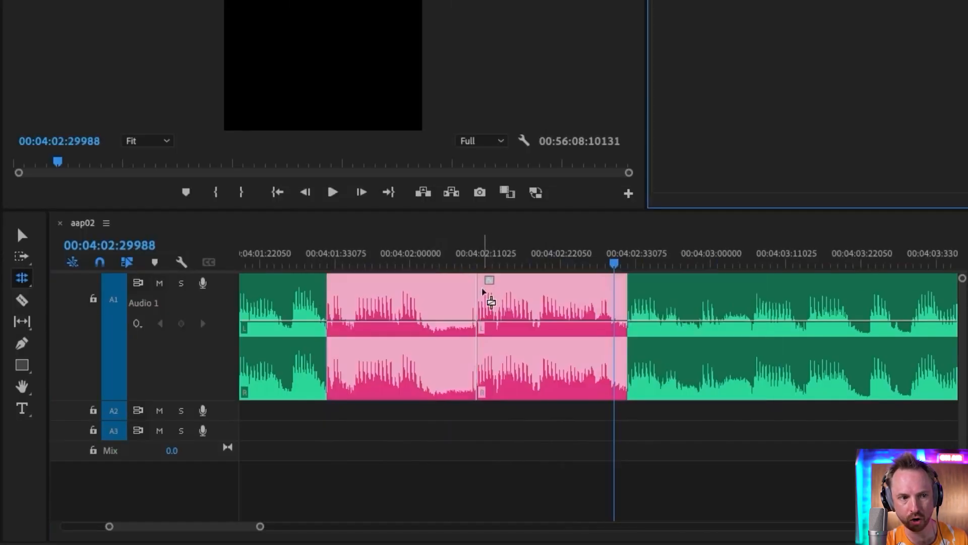
drag(486, 291, 484, 293)
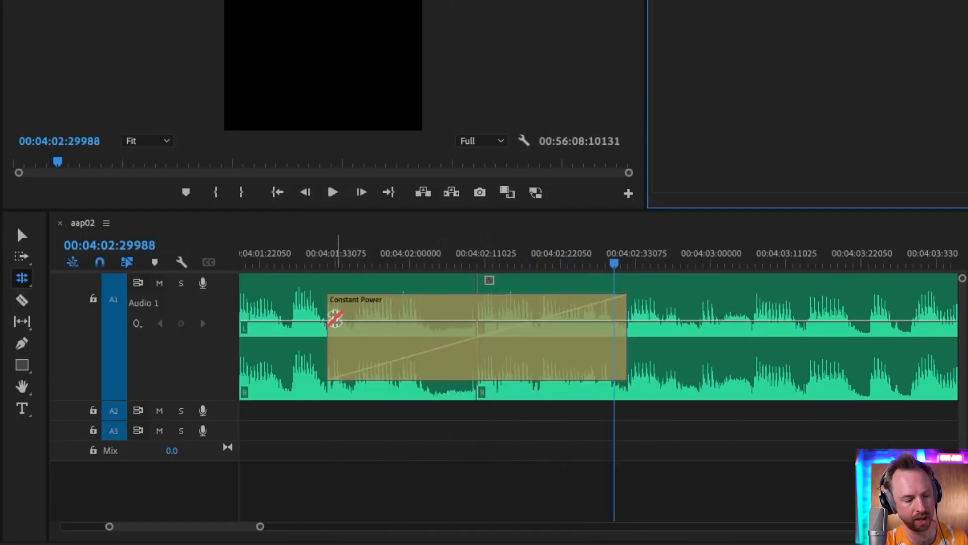
Shorten the Constant Power crossfade by trimming its leading edge up to the edit point, and play back across the cut
click(22, 235)
drag(333, 341, 475, 344)
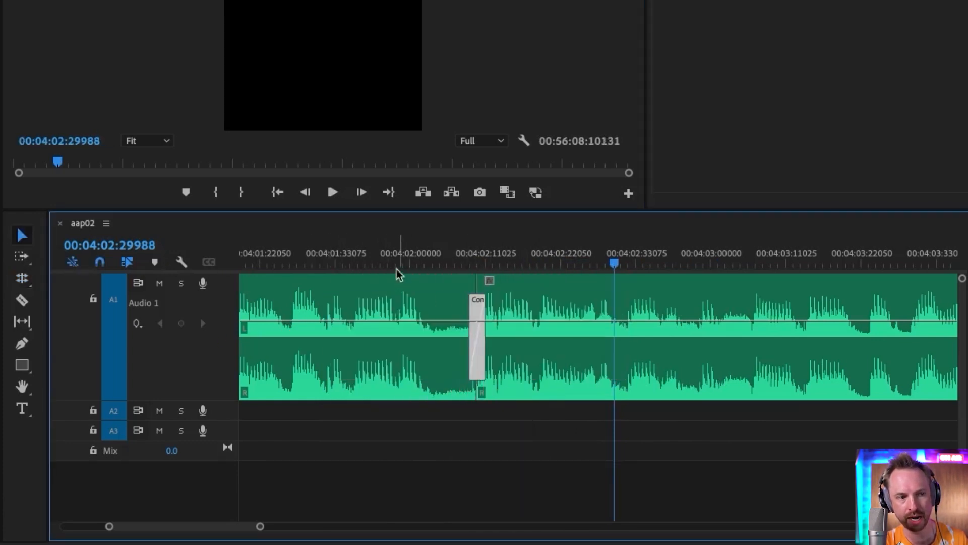
click(398, 256)
key(space)
click(301, 254)
key(space)
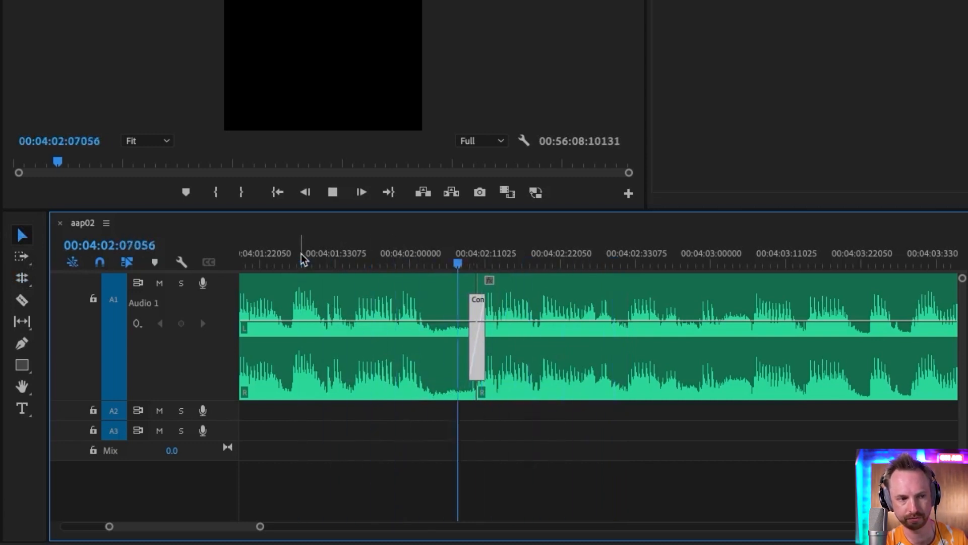
key(space)
Export the transcript to the Downloads folder as 'aap02 transcript'
key(minus)
key(minus)
key(minus)
key(minus)
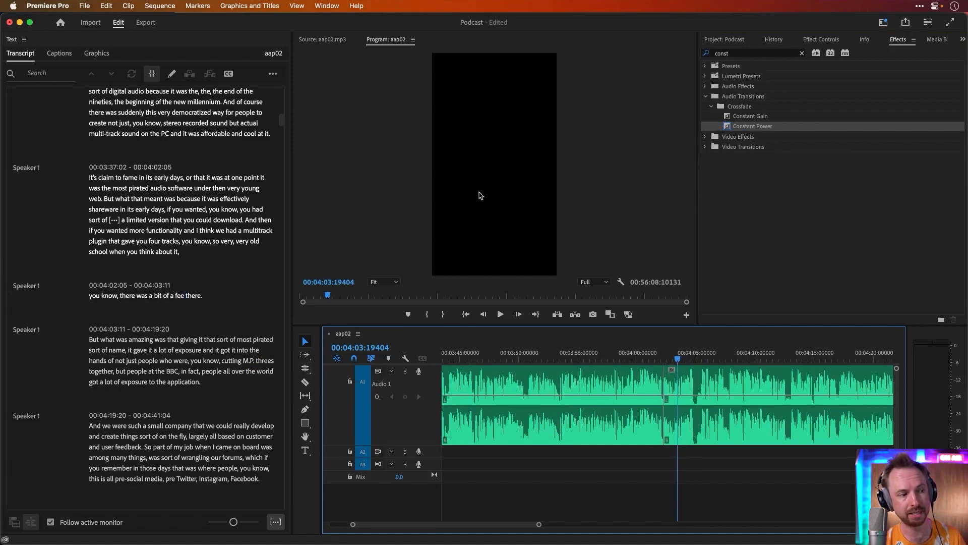
scroll(200, 265, down, 5)
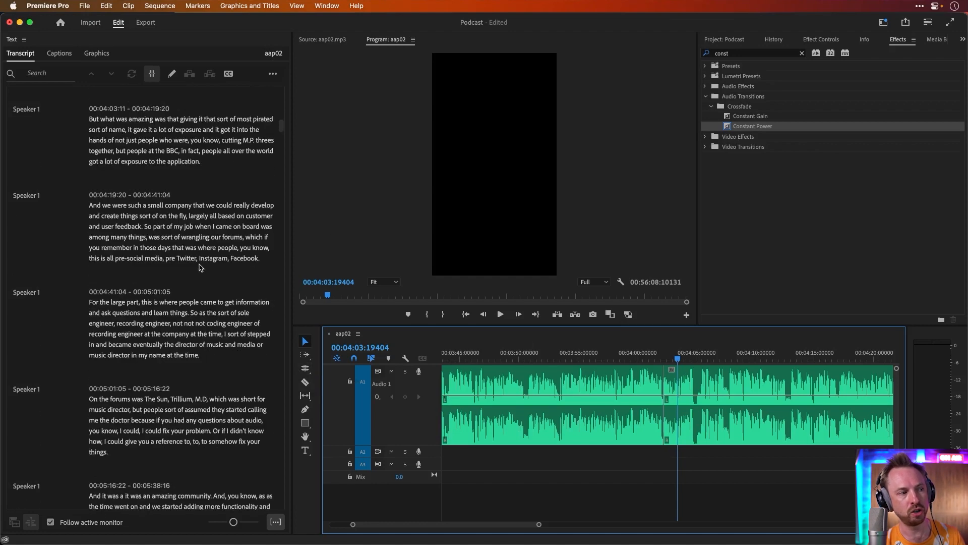
scroll(201, 267, down, 4)
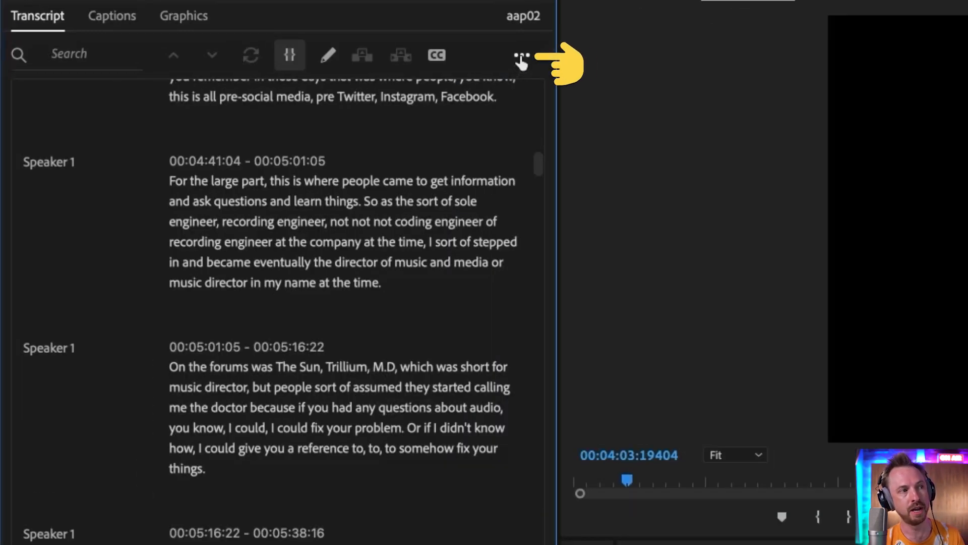
click(273, 73)
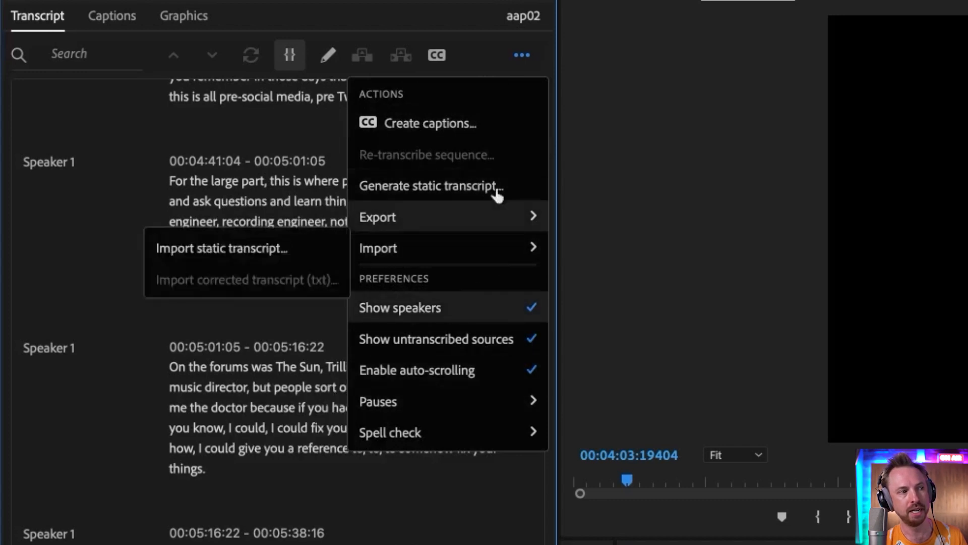
mouse_move(476, 217)
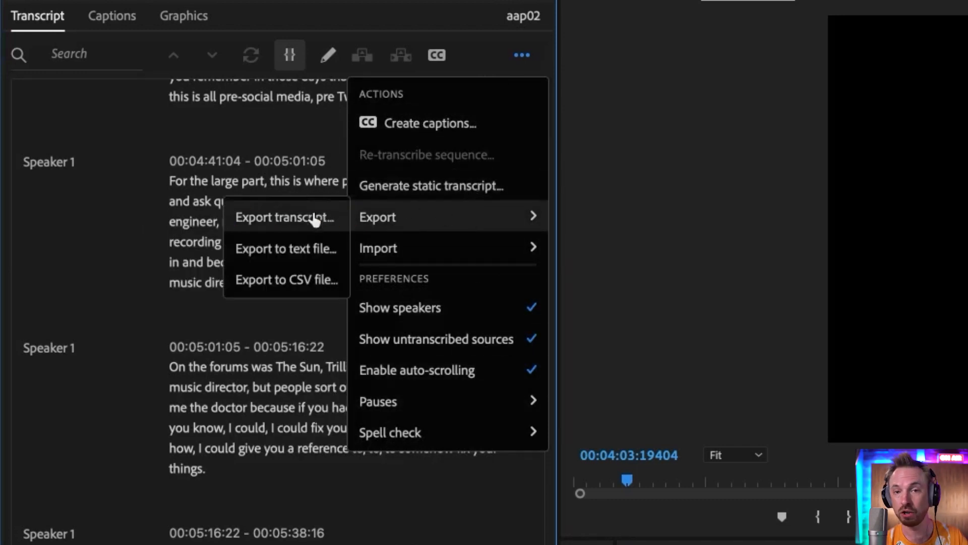
click(321, 252)
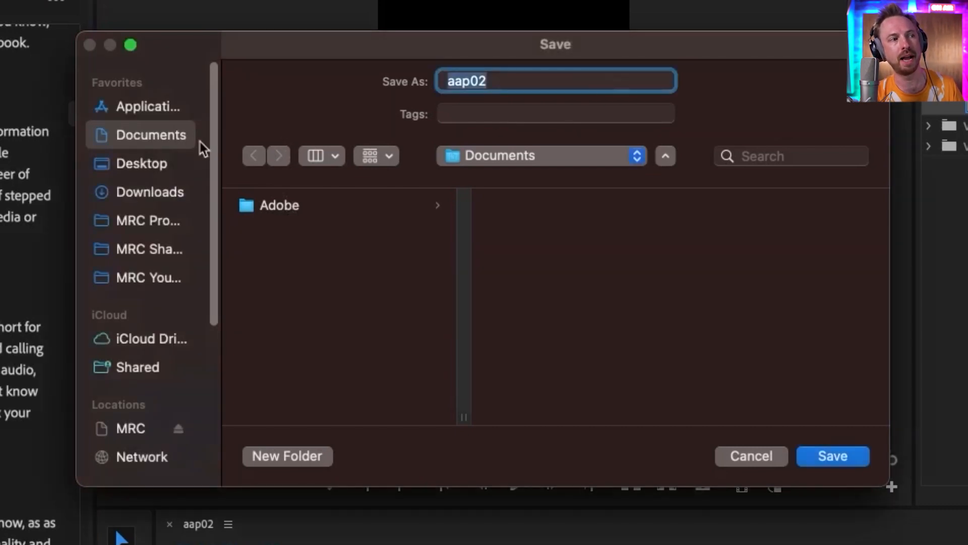
click(164, 194)
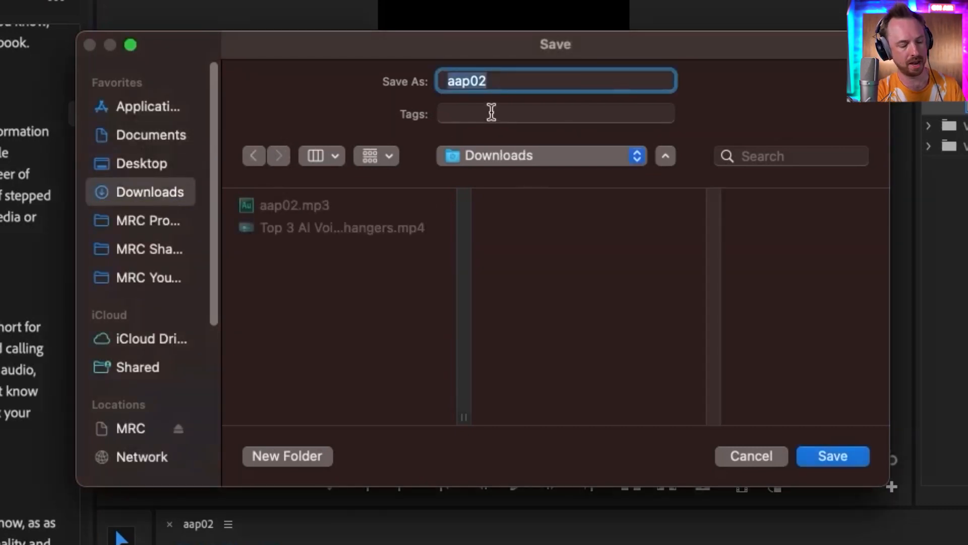
key(Right)
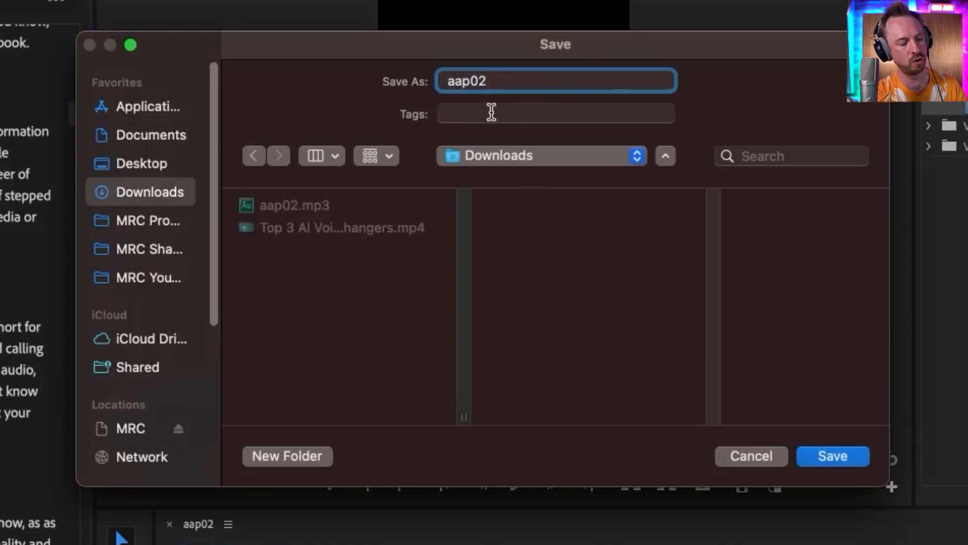
text(transcript)
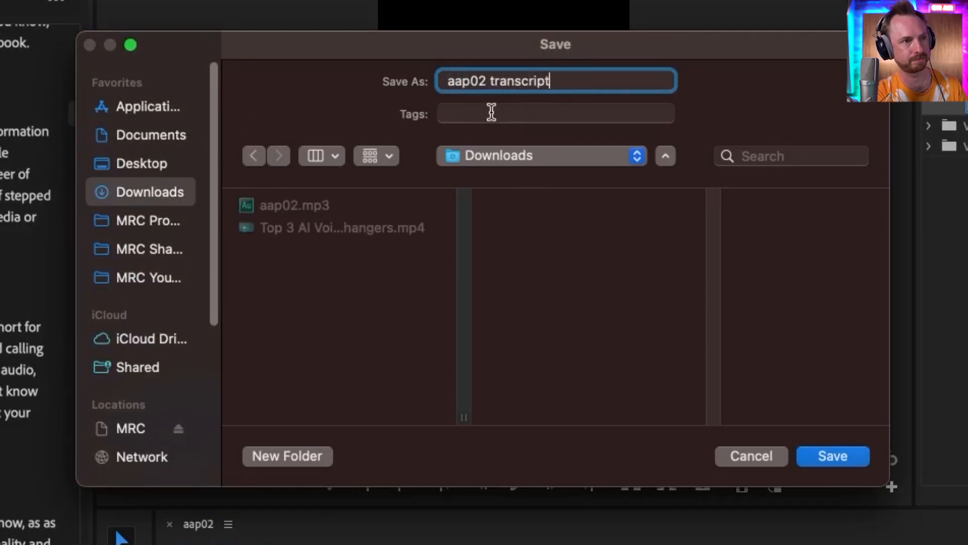
key(Return)
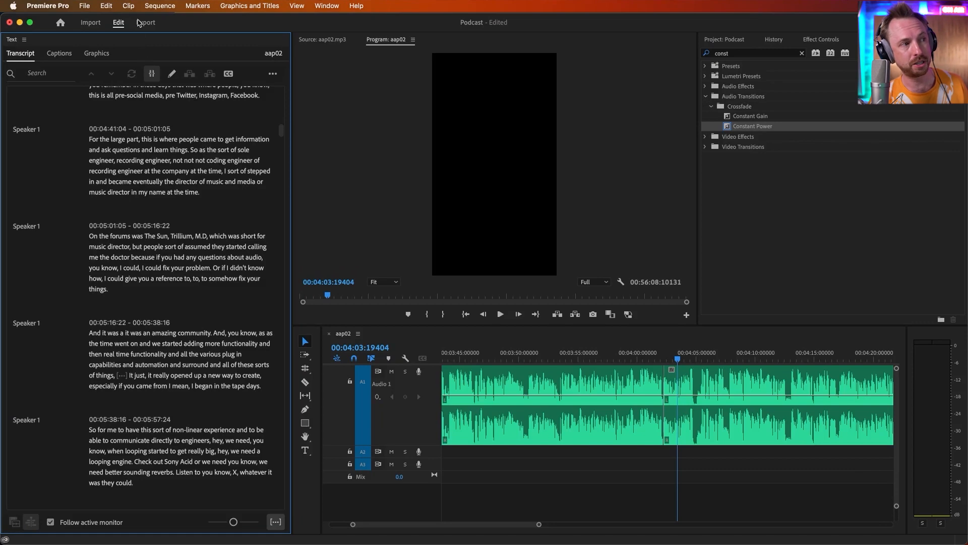
Open the export settings and apply the WAV 48 kHz 16-bit preset found by searching presets for 'audio'
click(139, 23)
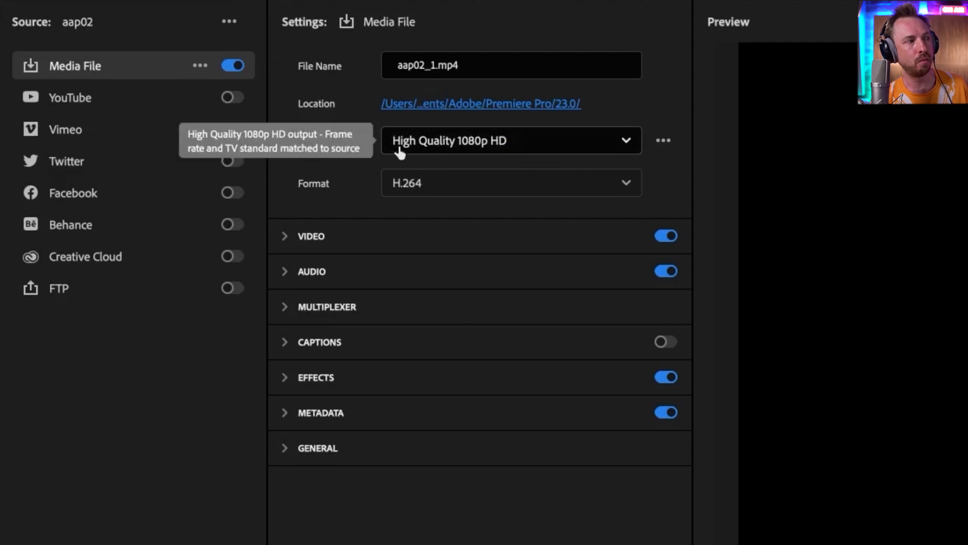
click(457, 141)
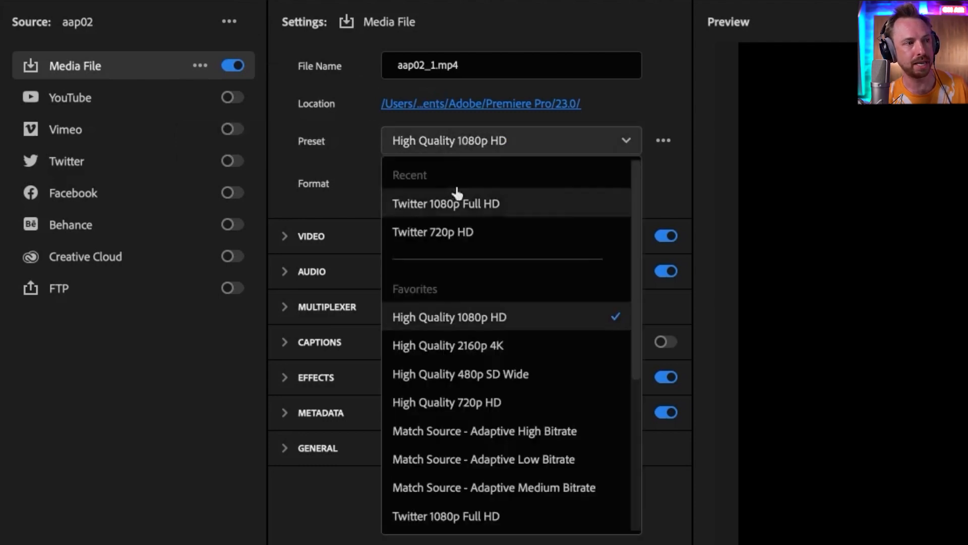
scroll(456, 308, down, 4)
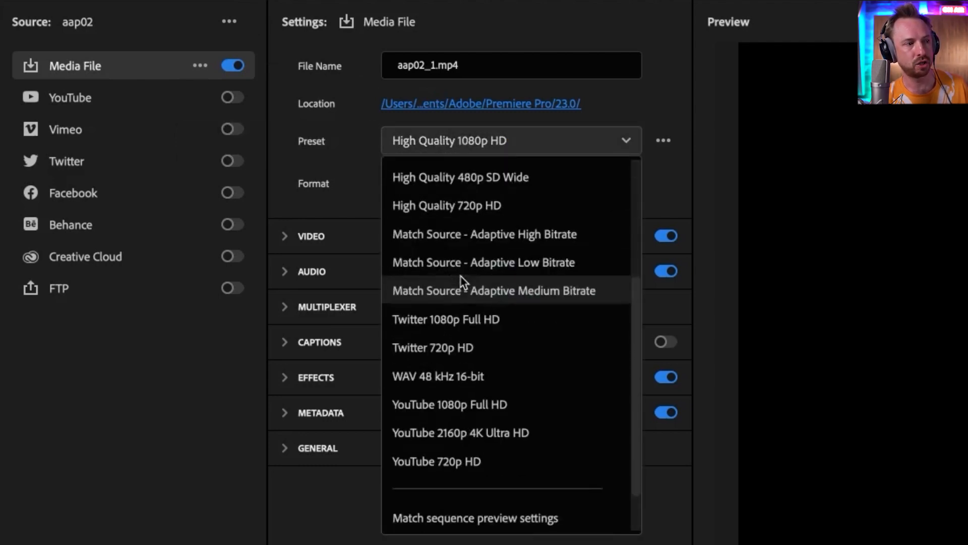
scroll(450, 526, down, 2)
click(444, 525)
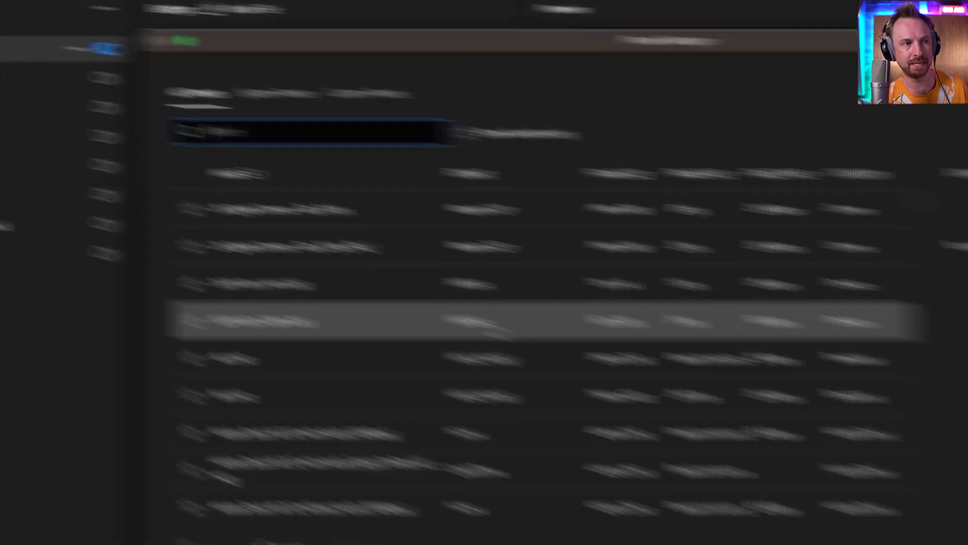
text(audio)
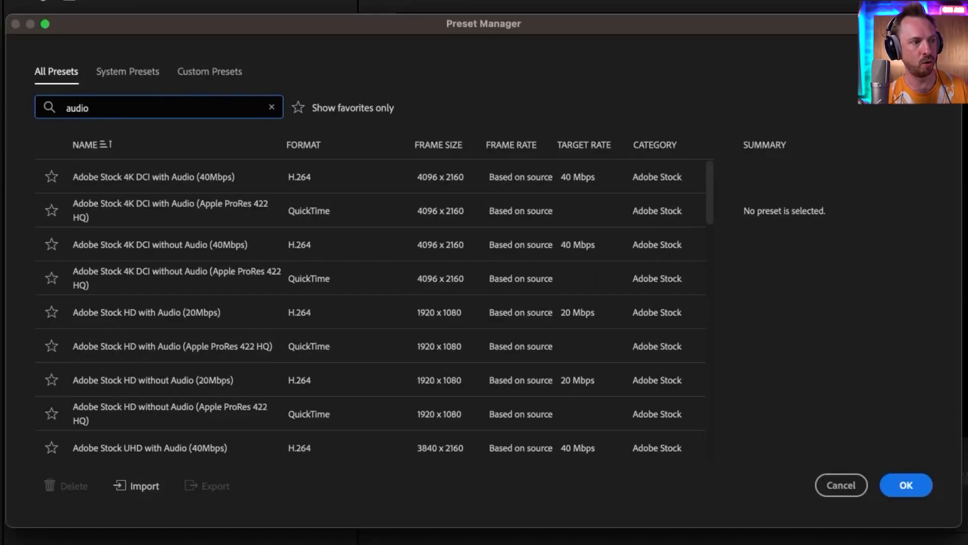
scroll(207, 177, down, 15)
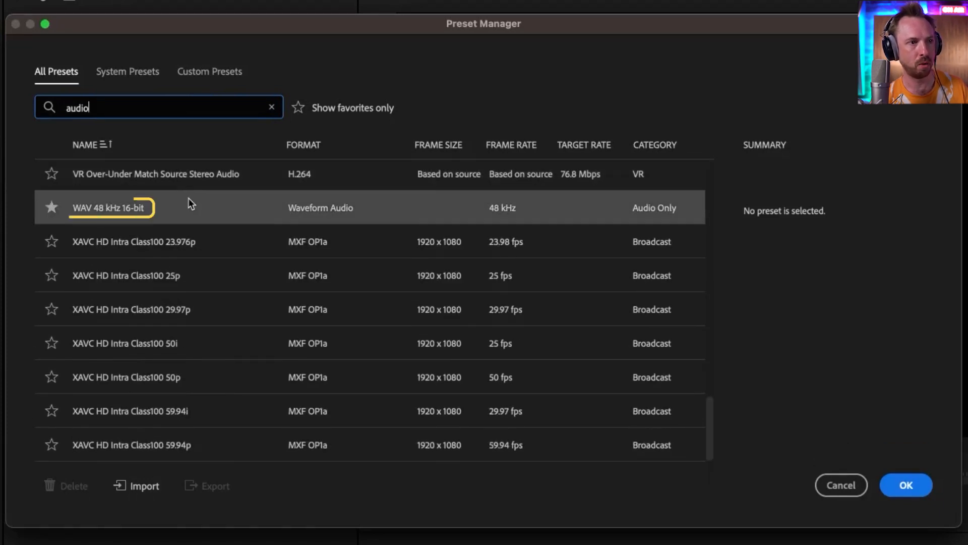
click(189, 200)
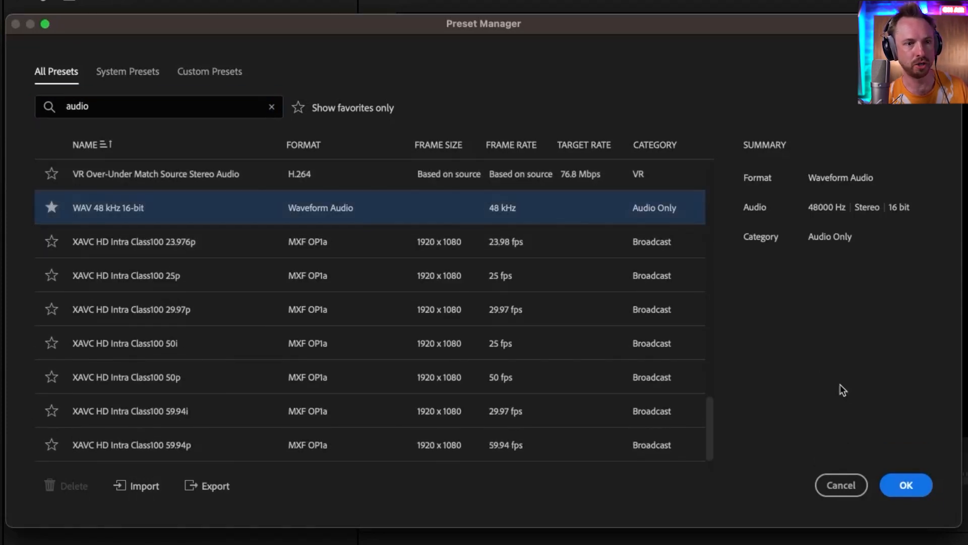
click(899, 495)
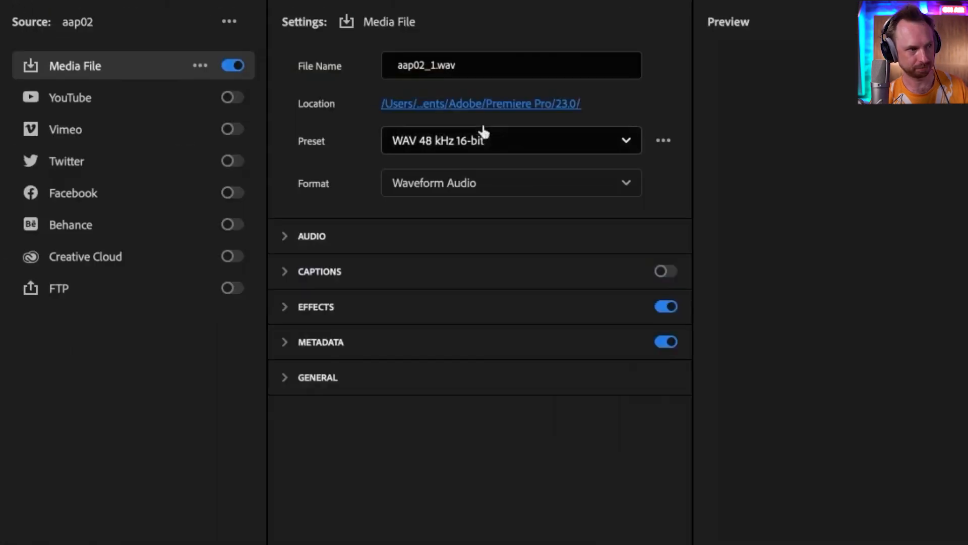
Set the export format to MP3
click(477, 186)
scroll(480, 184, down, 5)
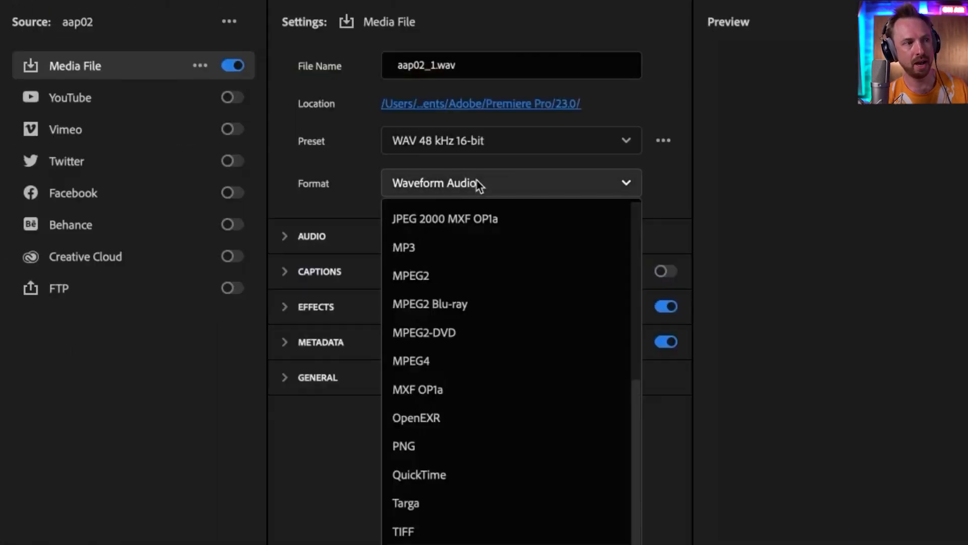
click(462, 247)
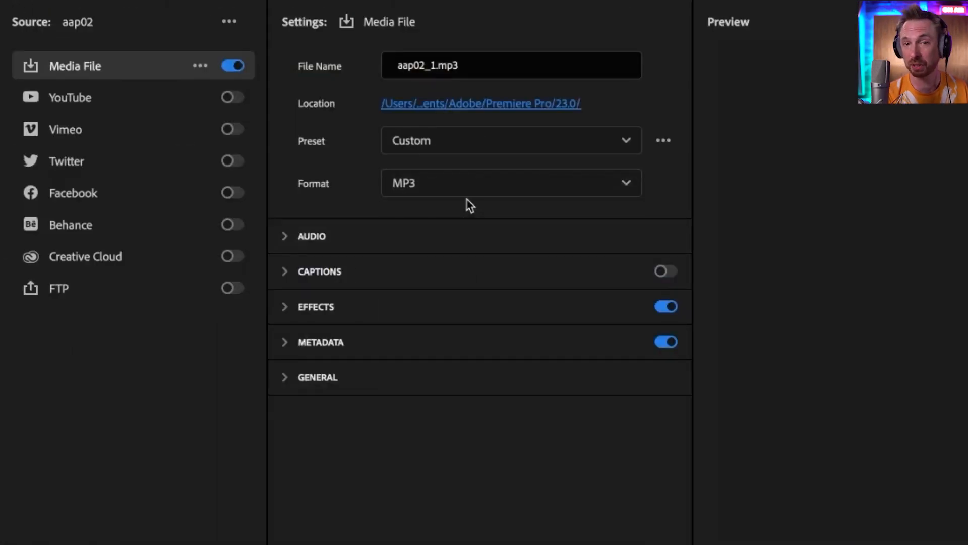
click(453, 152)
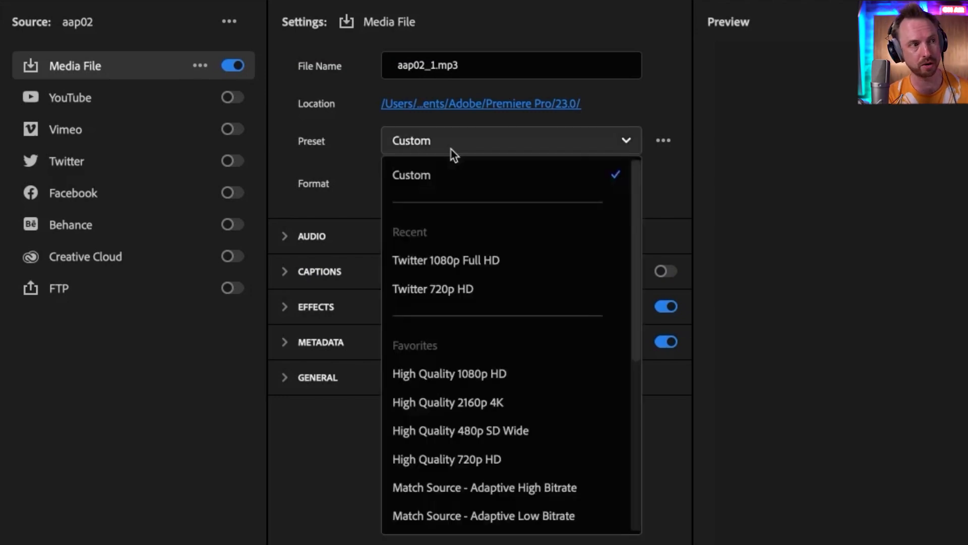
click(453, 150)
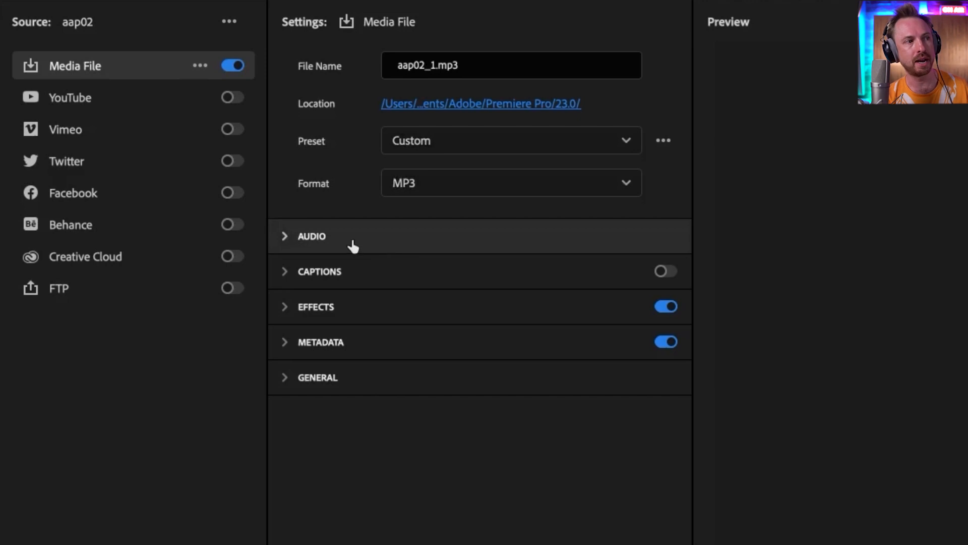
Set the MP3 audio to Stereo with a 128 kbps bitrate and export the file
click(310, 247)
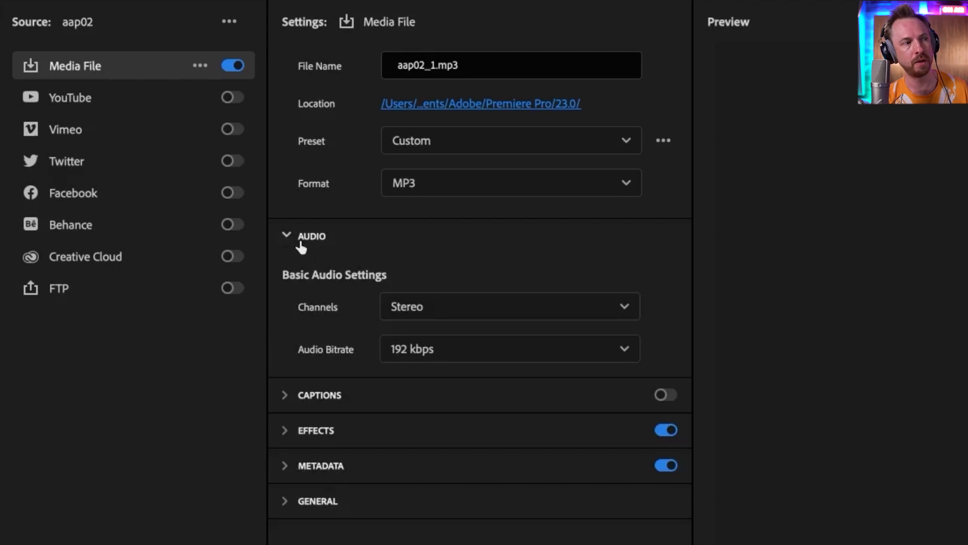
click(403, 308)
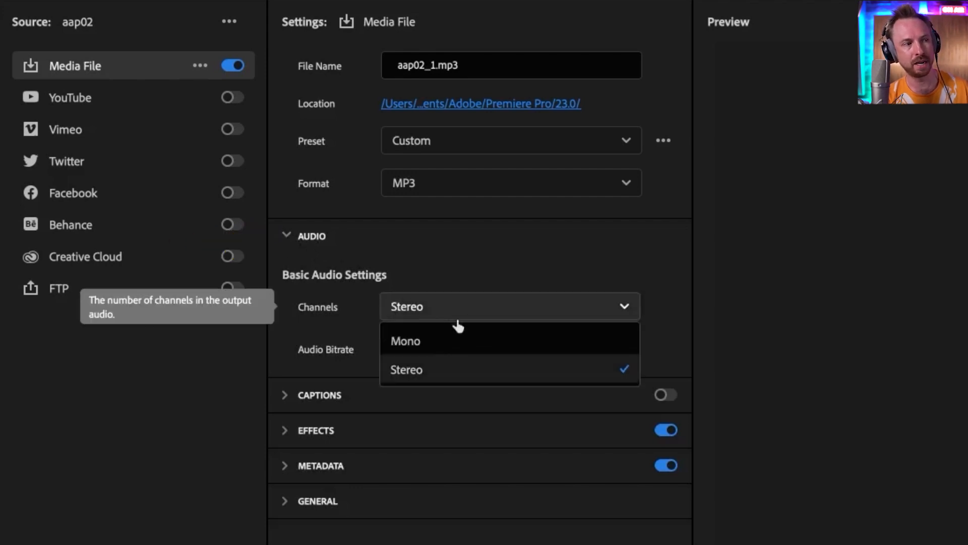
click(433, 312)
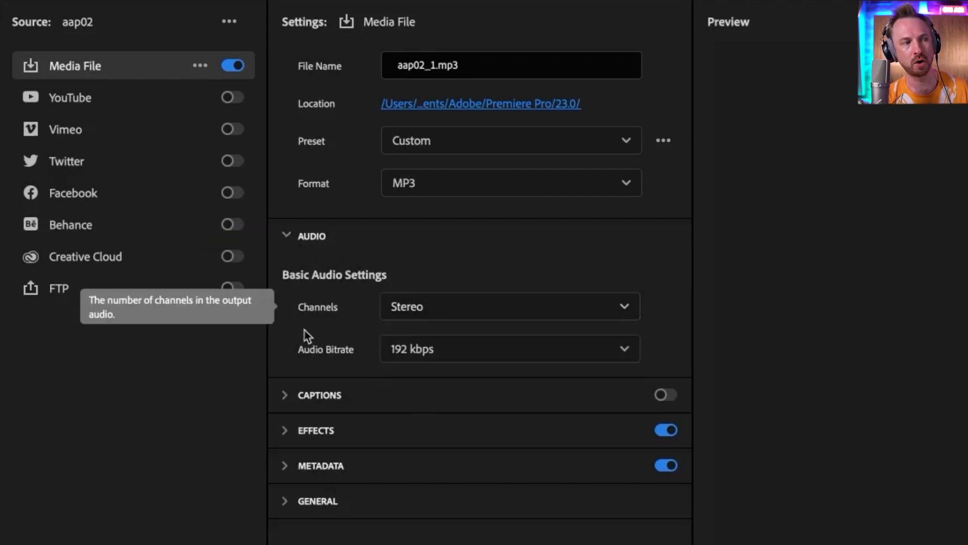
click(433, 353)
scroll(456, 384, down, 3)
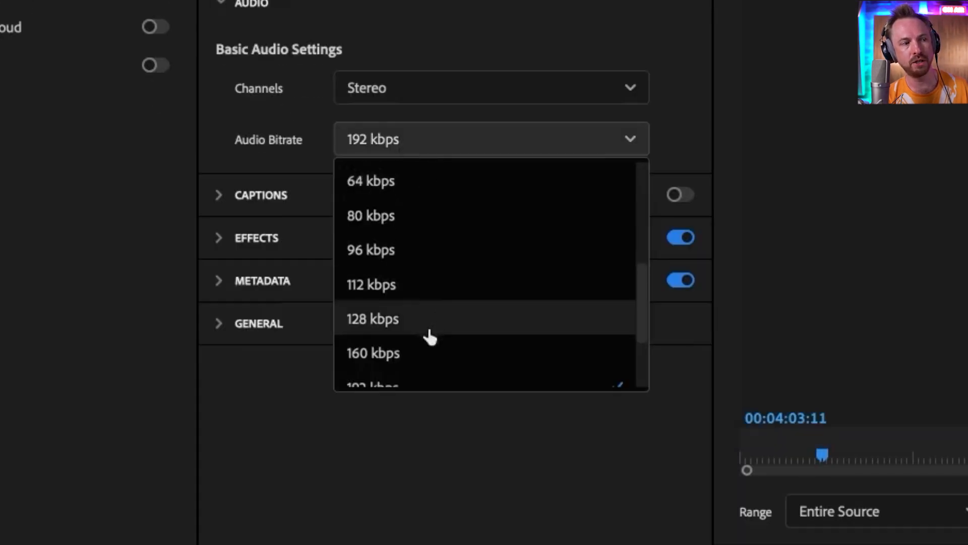
click(398, 329)
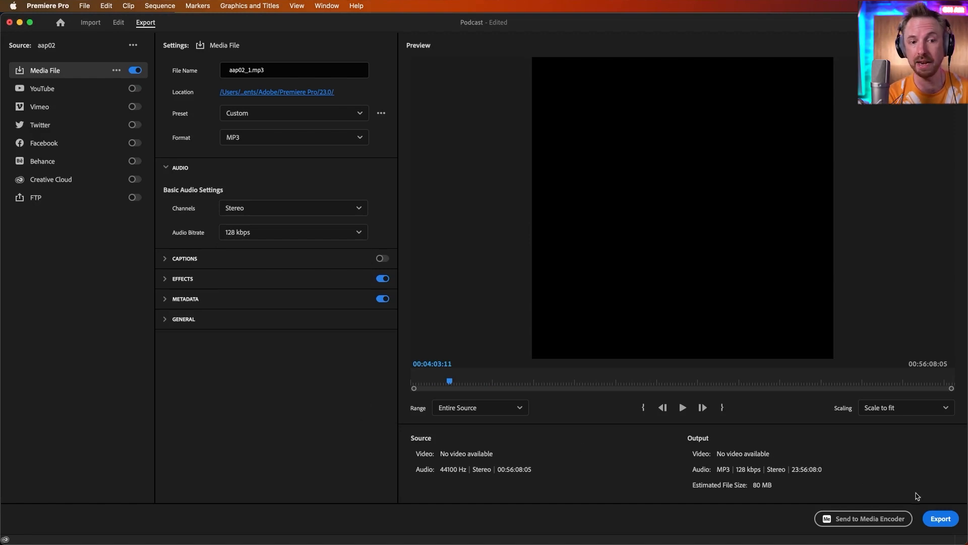
click(940, 518)
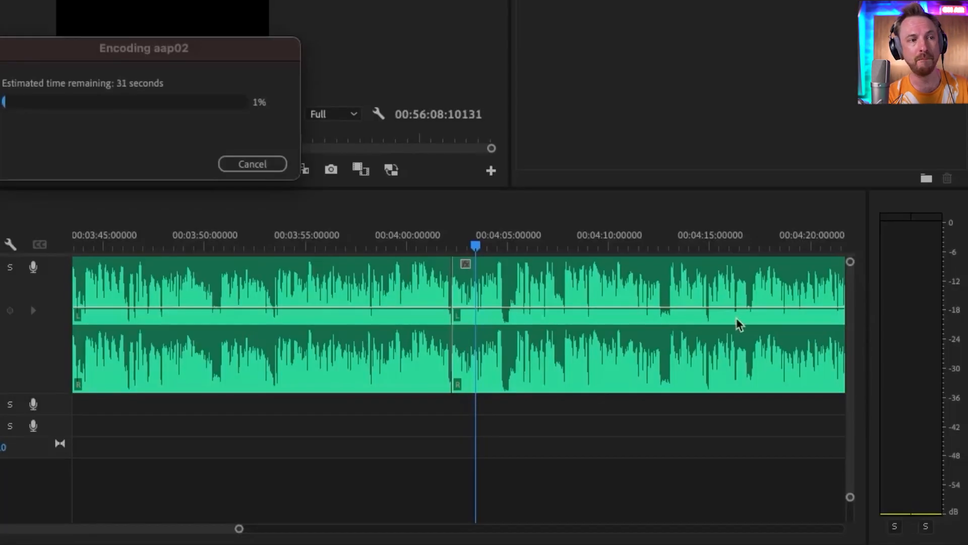